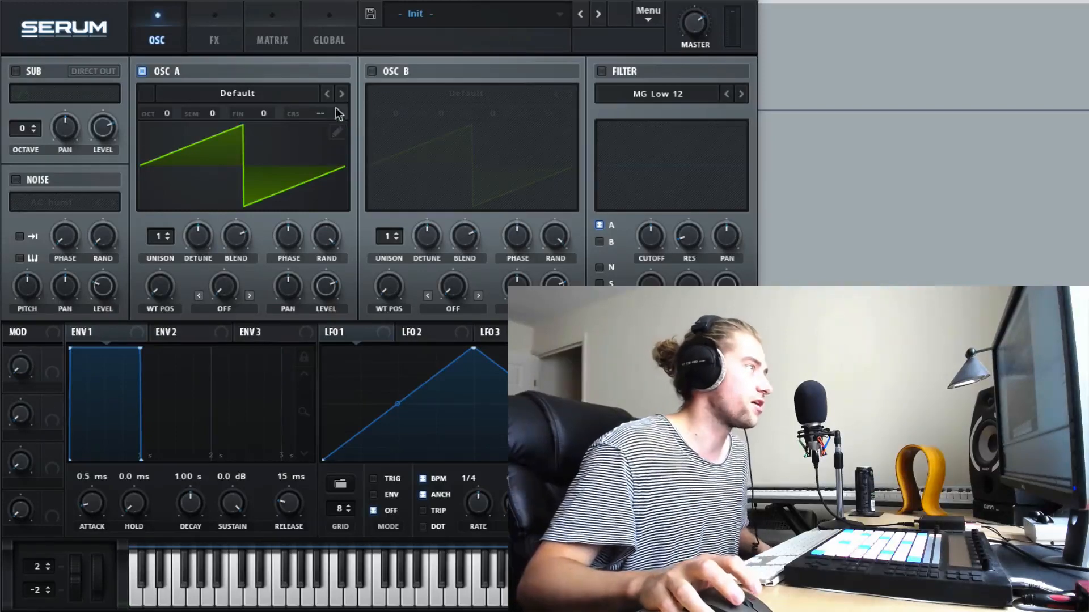
Step: Load the analog wavetable BS2 - Subby Saw into oscillator A
{"action": "left_click", "coordinate": [291, 93]}
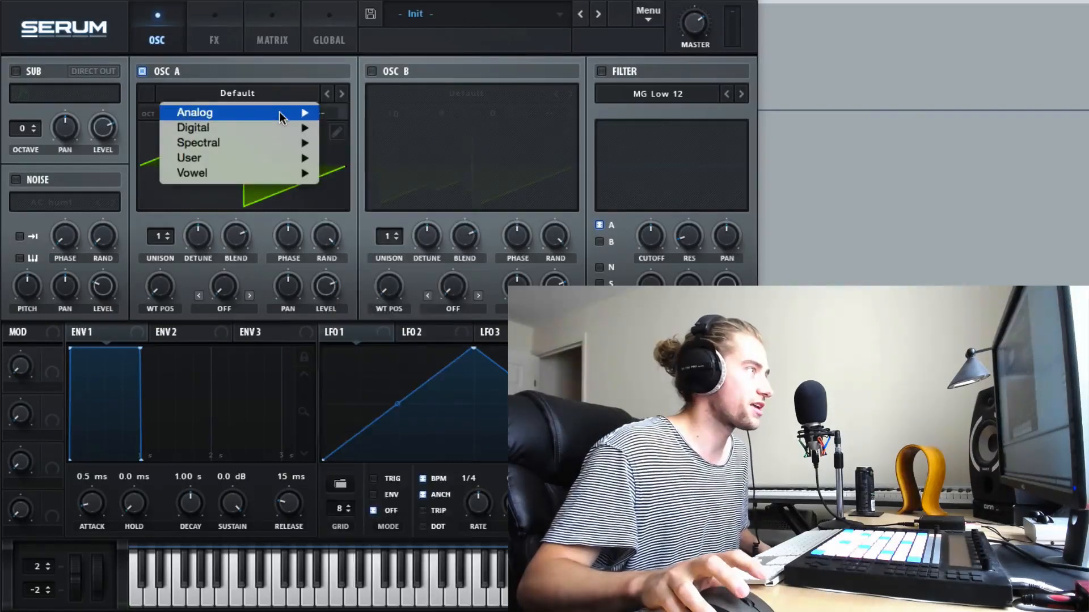
{"action": "mouse_move", "coordinate": [279, 111]}
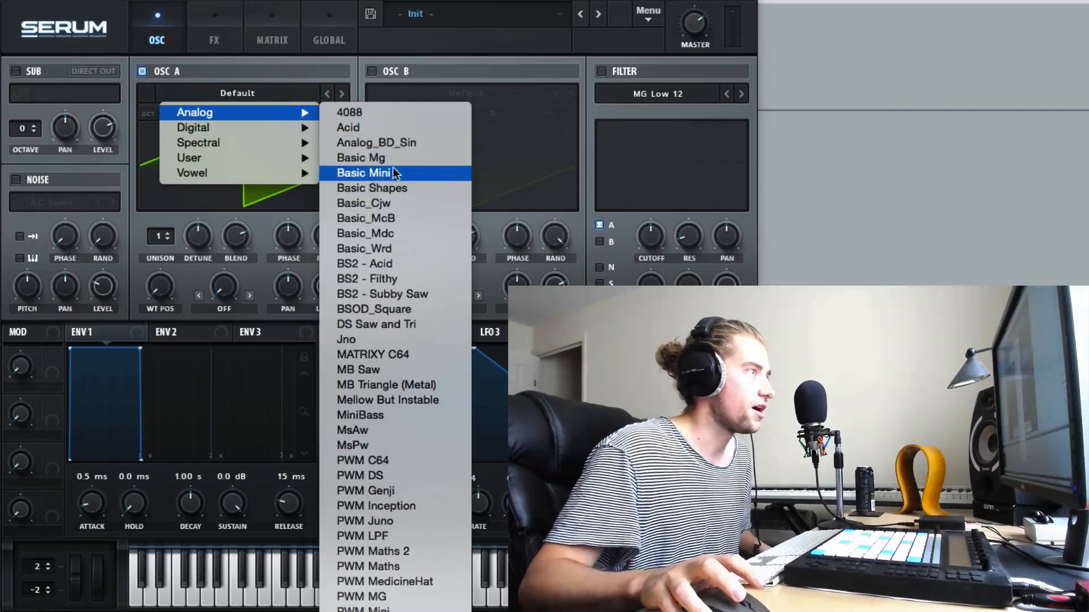
{"action": "left_click", "coordinate": [382, 279]}
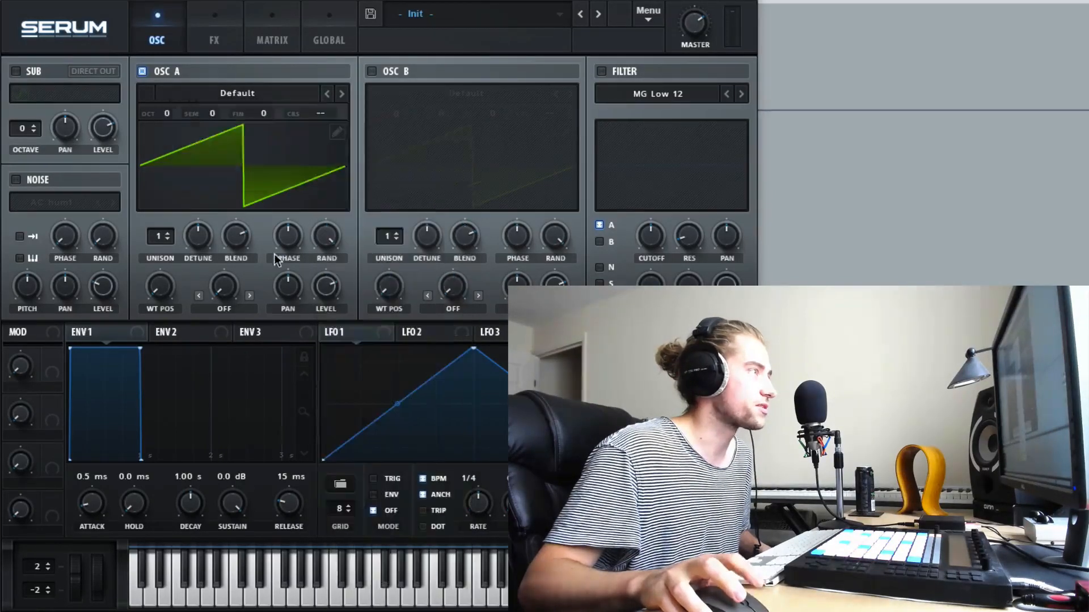
Step: Sweep oscillator A's wavetable position down and back up to preview how the Subby Saw waveform changes
{"action": "left_click_drag", "start_coordinate": [158, 280], "coordinate": [261, 152]}
{"action": "left_click", "coordinate": [341, 94]}
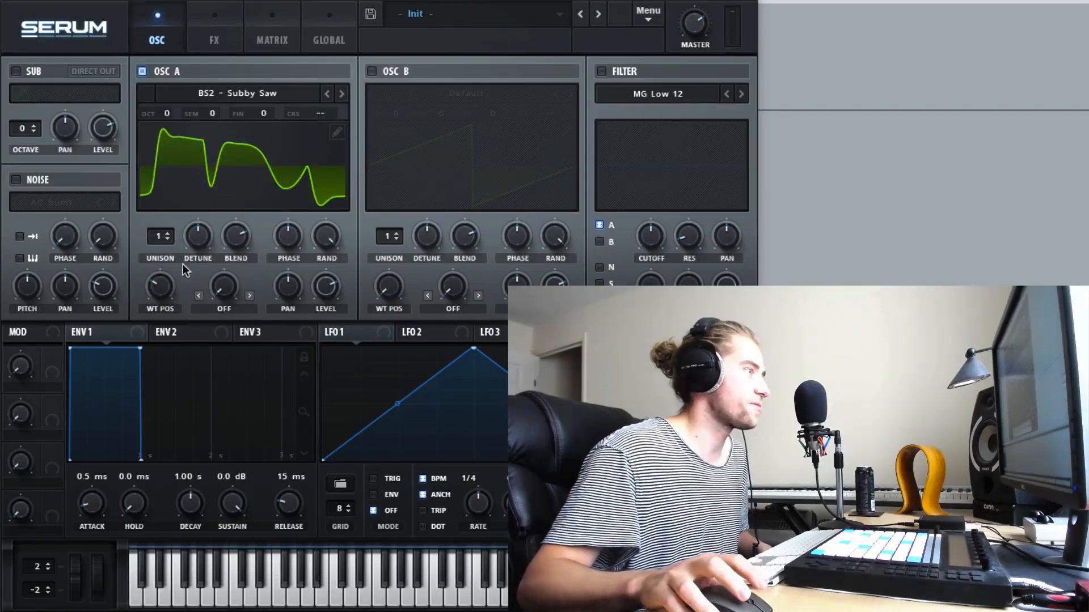
{"action": "left_click_drag", "start_coordinate": [158, 287], "coordinate": [155, 369]}
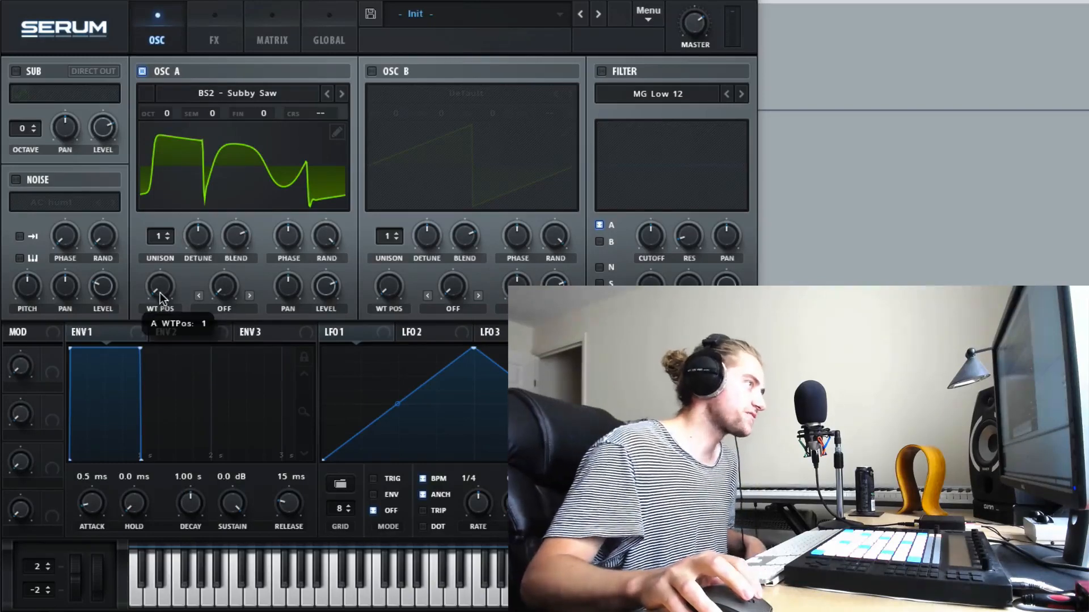
{"action": "left_click_drag", "start_coordinate": [160, 294], "coordinate": [165, 157]}
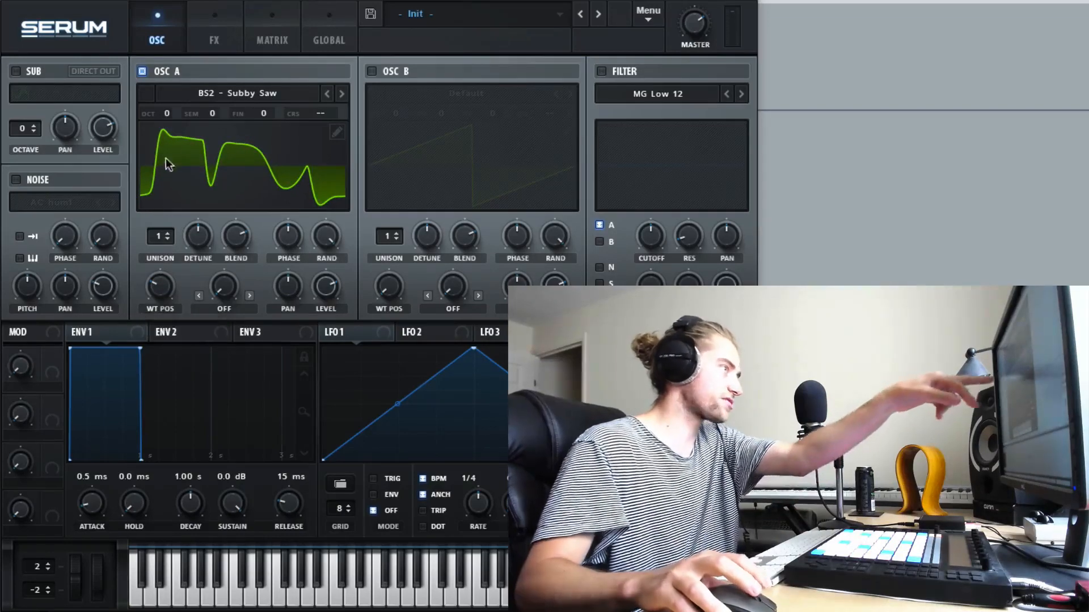
Step: Show oscillator A's wavetable in 3D, sweep its position to frame 256, and return to the 2D waveform view
{"action": "left_click", "coordinate": [236, 154]}
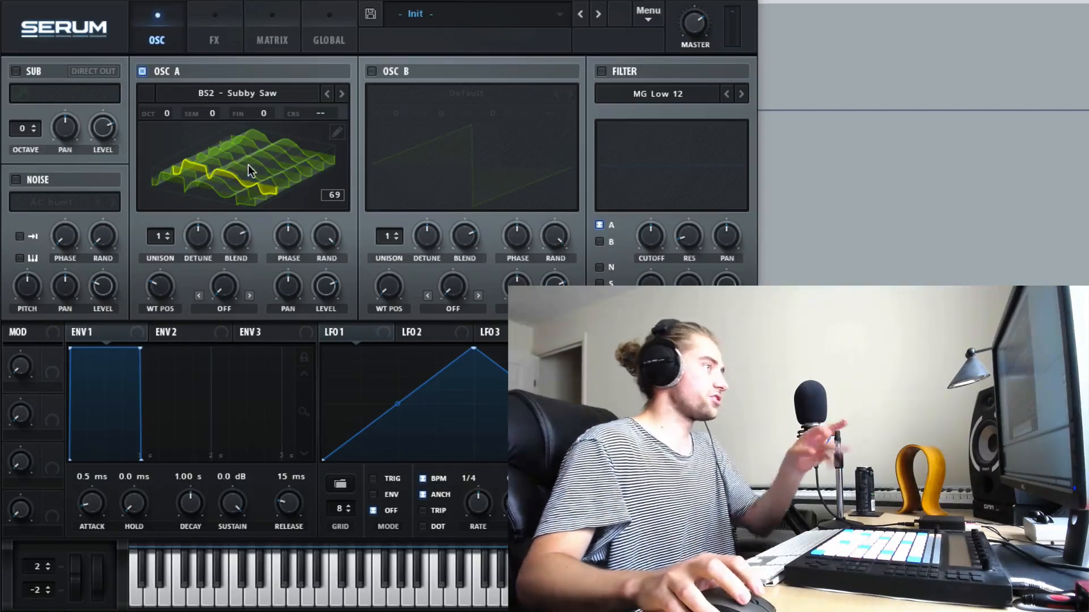
{"action": "left_click_drag", "start_coordinate": [149, 290], "coordinate": [311, 189]}
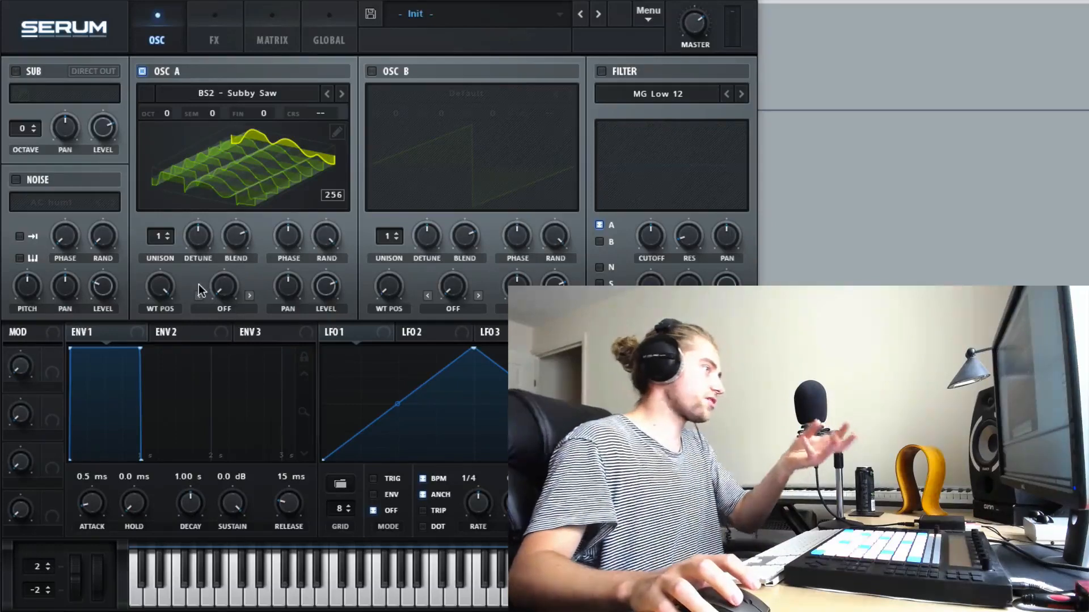
{"action": "mouse_move", "coordinate": [163, 291]}
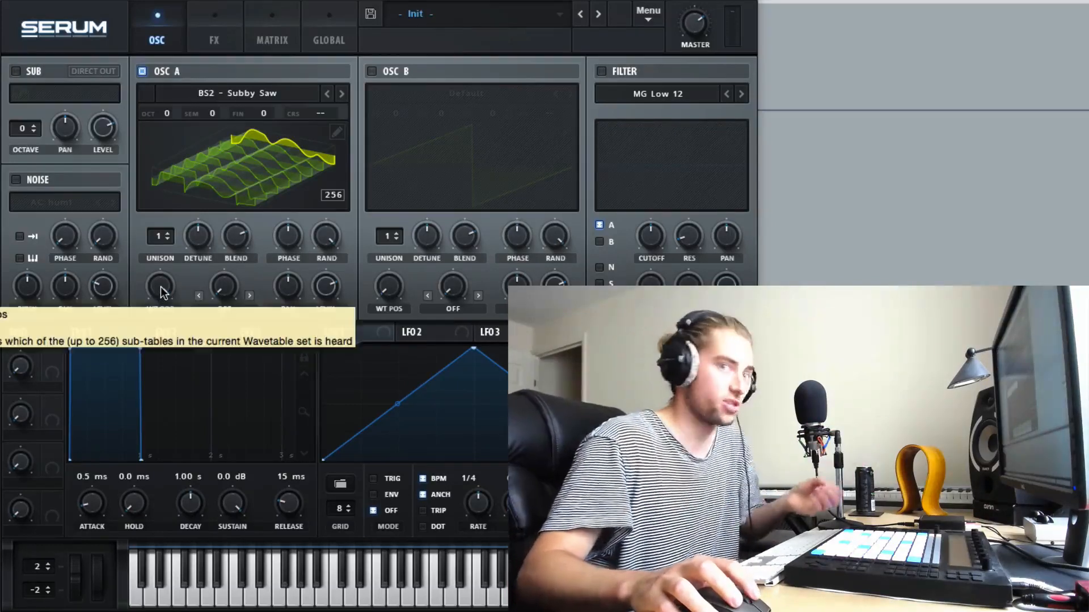
{"action": "left_click", "coordinate": [219, 190]}
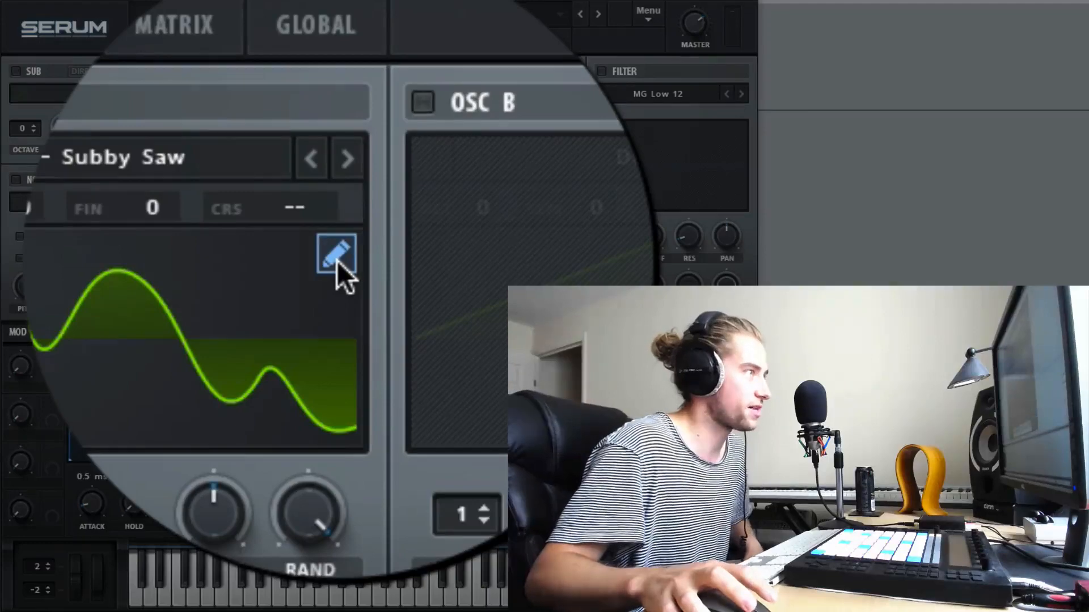
Step: Open oscillator A's wavetable editor and initialize all frames to the default waveform
{"action": "left_click", "coordinate": [337, 261]}
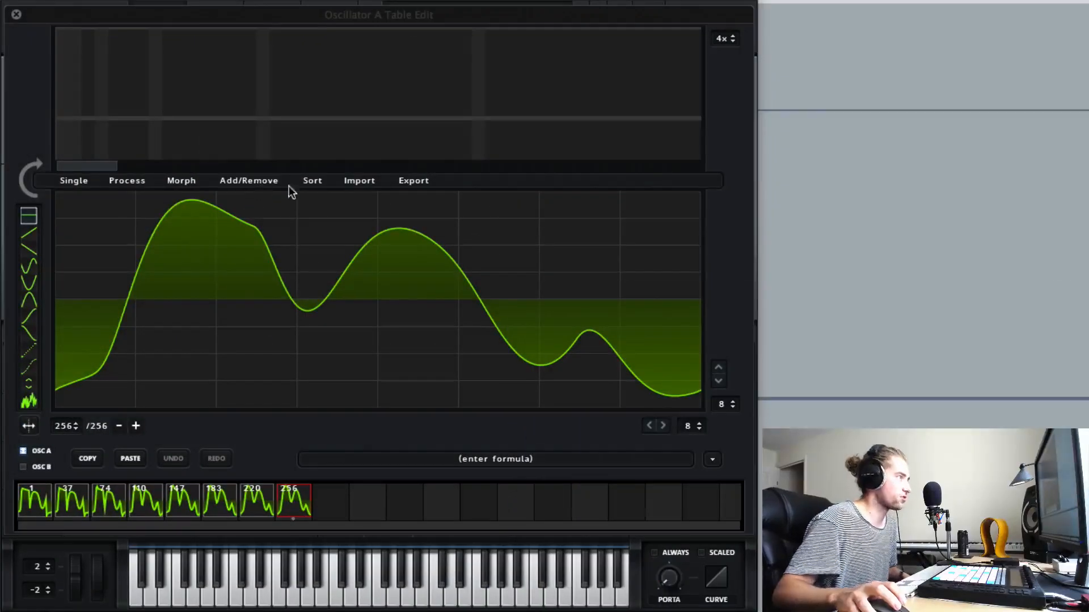
{"action": "left_click", "coordinate": [249, 182]}
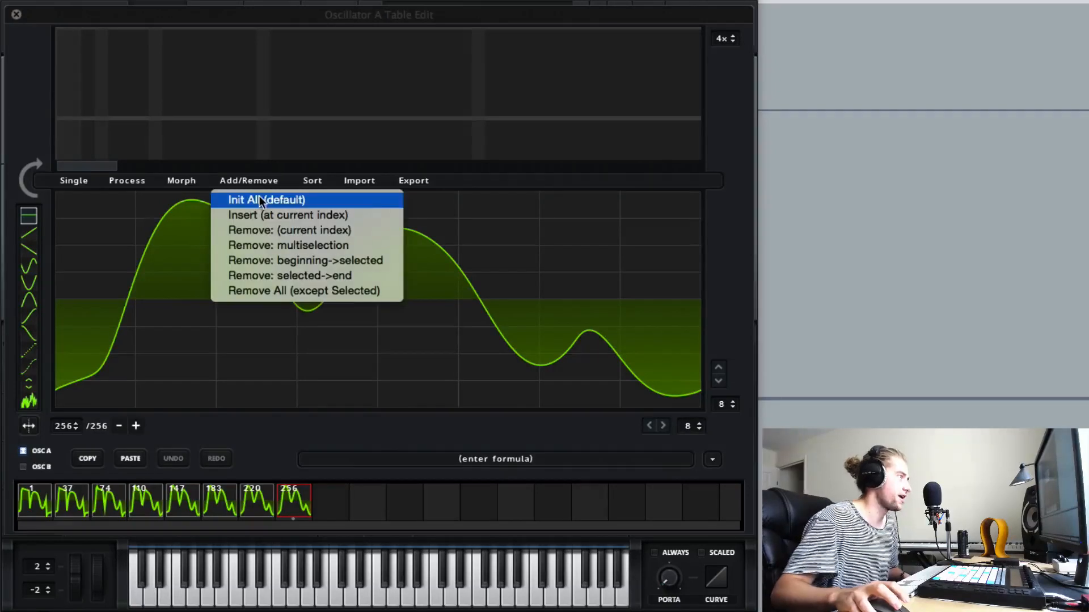
{"action": "left_click", "coordinate": [260, 200]}
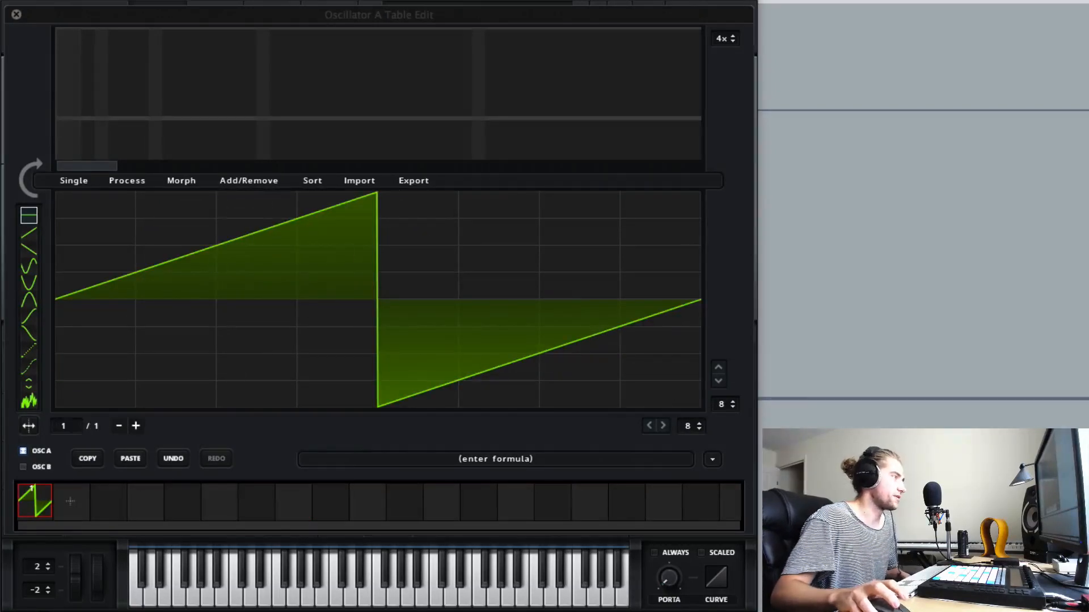
Step: Examine the single-frame, processing and morph operations available in the wavetable editor
{"action": "left_click", "coordinate": [76, 182]}
{"action": "left_click", "coordinate": [76, 182]}
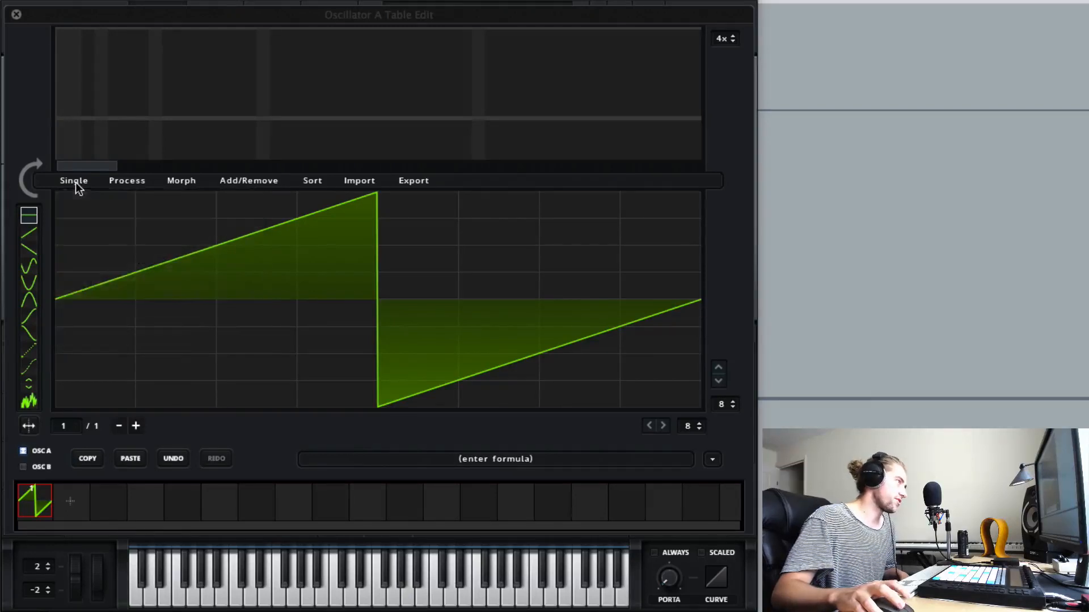
{"action": "left_click", "coordinate": [76, 182]}
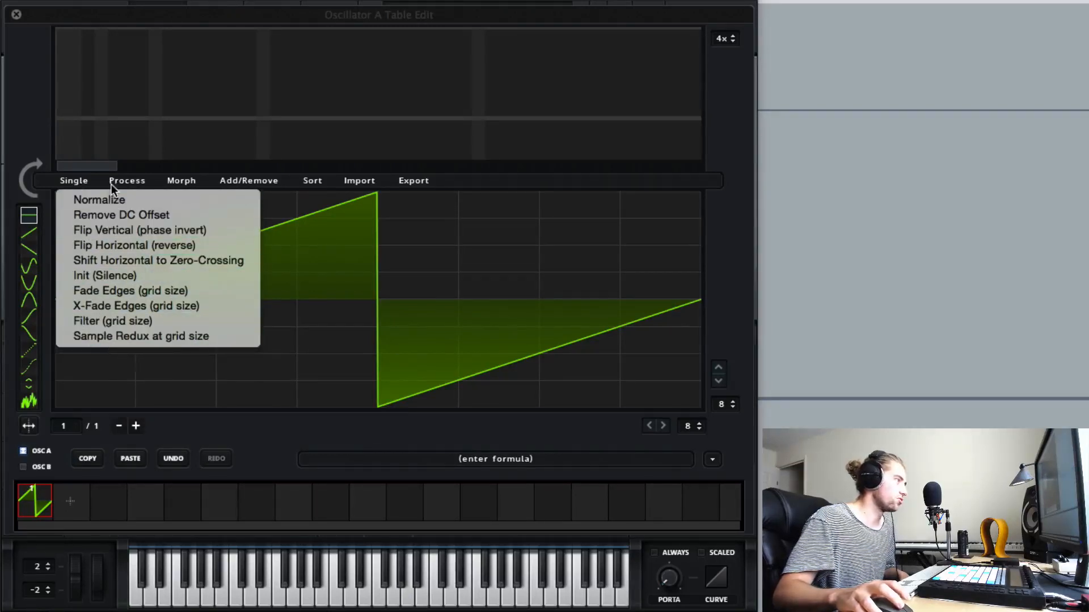
{"action": "left_click", "coordinate": [125, 179]}
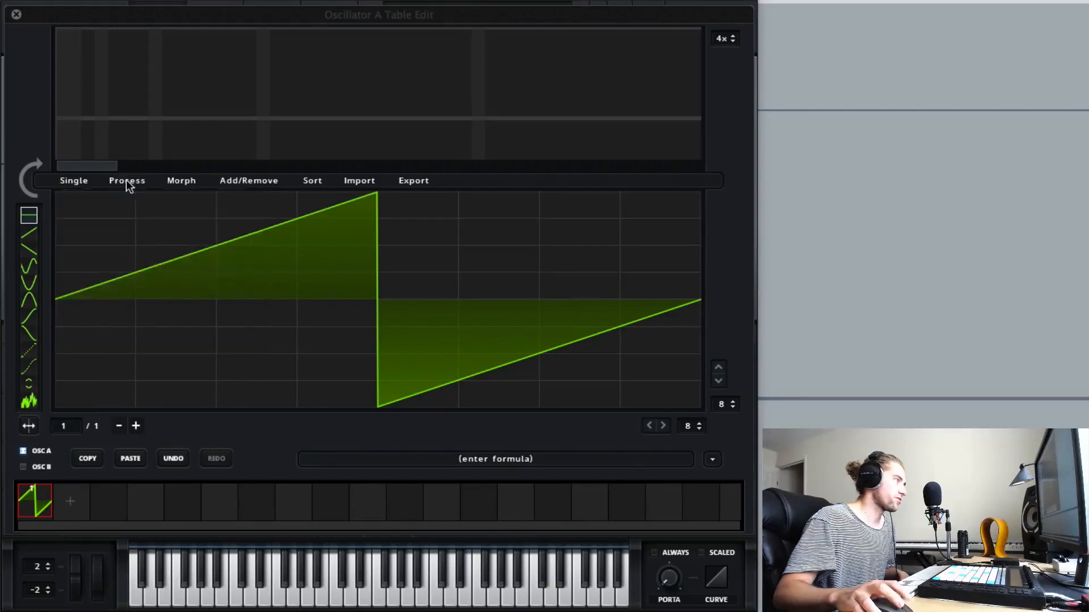
{"action": "left_click", "coordinate": [126, 179]}
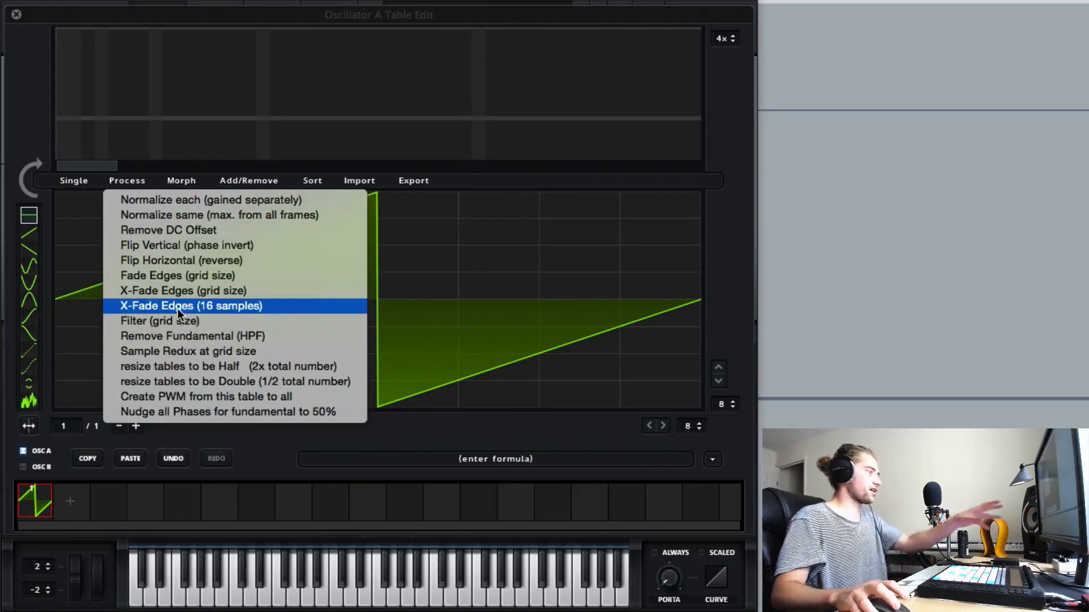
{"action": "left_click", "coordinate": [169, 183]}
{"action": "left_click", "coordinate": [176, 181]}
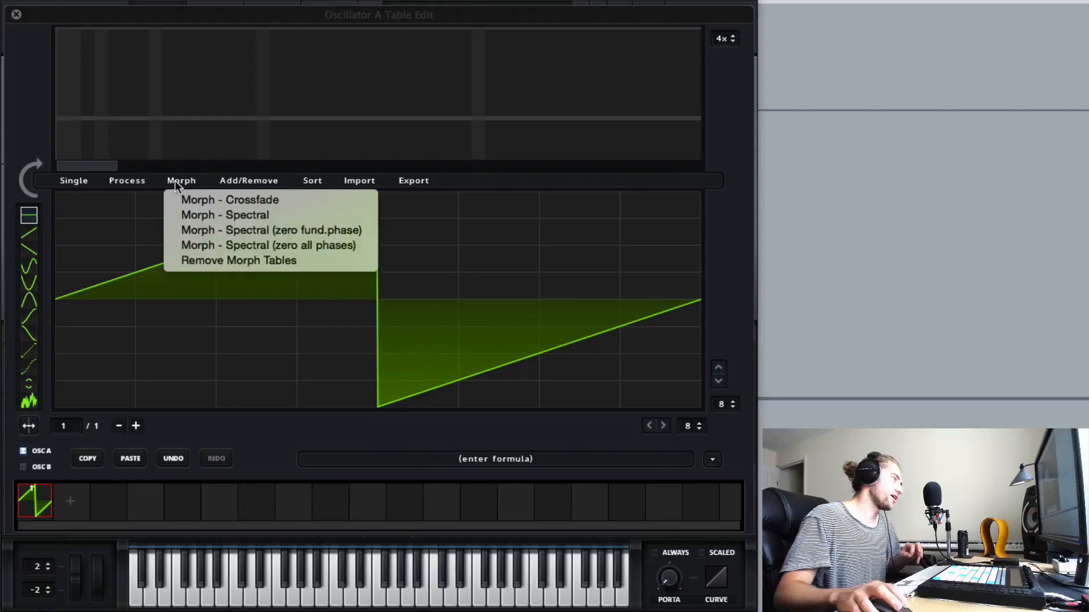
{"action": "left_click", "coordinate": [175, 180]}
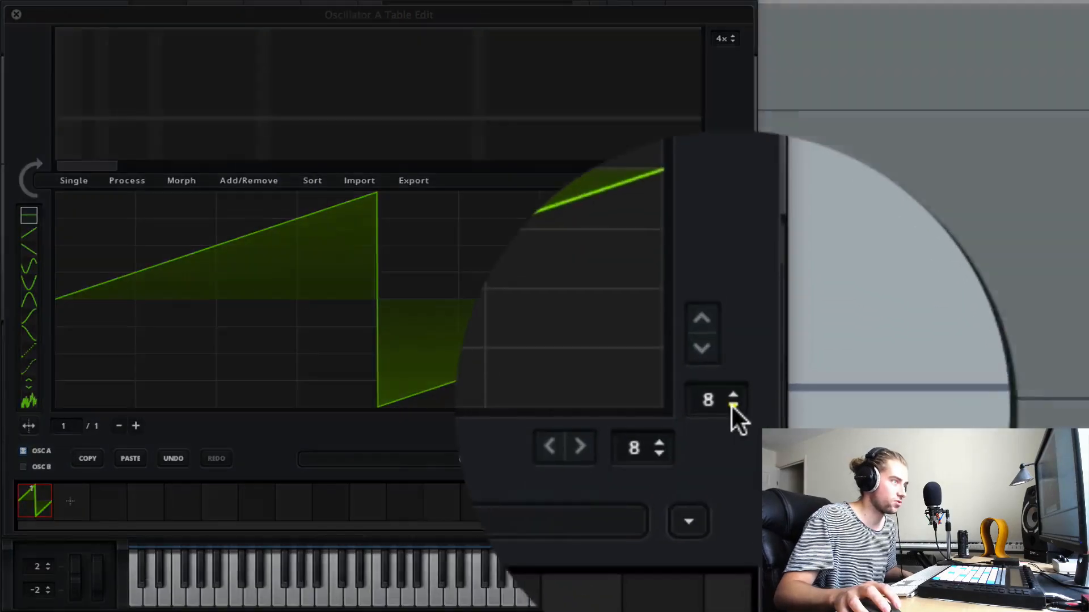
Step: Set the waveform editor's vertical grid size to 1
{"action": "left_click", "coordinate": [733, 406]}
{"action": "left_click", "coordinate": [733, 407]}
{"action": "left_click", "coordinate": [733, 407]}
{"action": "left_click", "coordinate": [733, 407]}
{"action": "left_click", "coordinate": [733, 406]}
{"action": "left_click", "coordinate": [733, 407]}
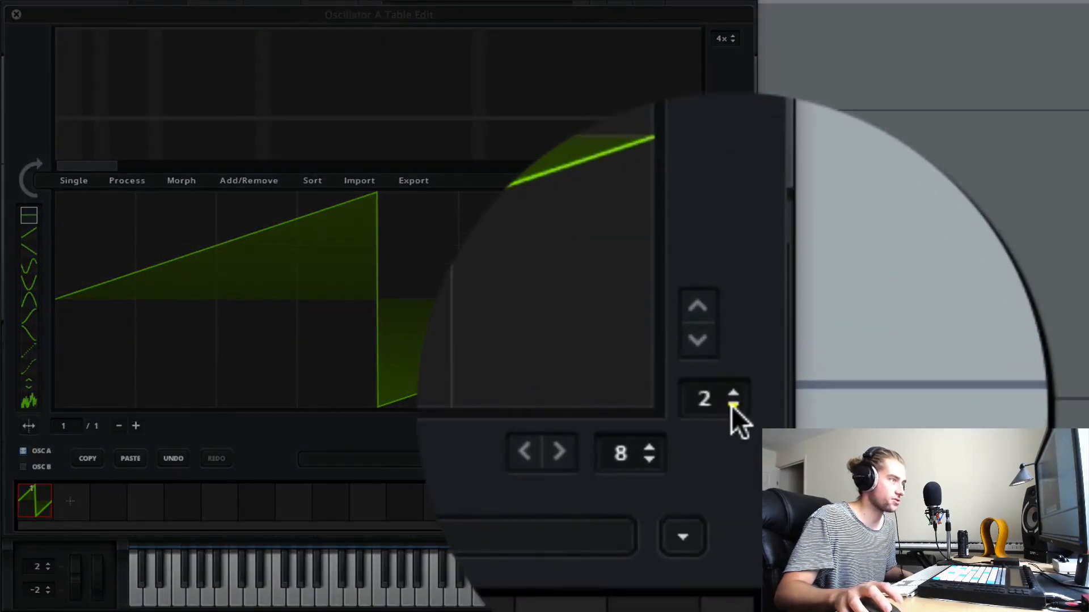
{"action": "left_click", "coordinate": [733, 407]}
Step: Set the horizontal grid size to 1 and fill the whole frame with one cycle of the sine shape
{"action": "left_click", "coordinate": [696, 428]}
{"action": "left_click", "coordinate": [697, 428]}
{"action": "left_click", "coordinate": [696, 428]}
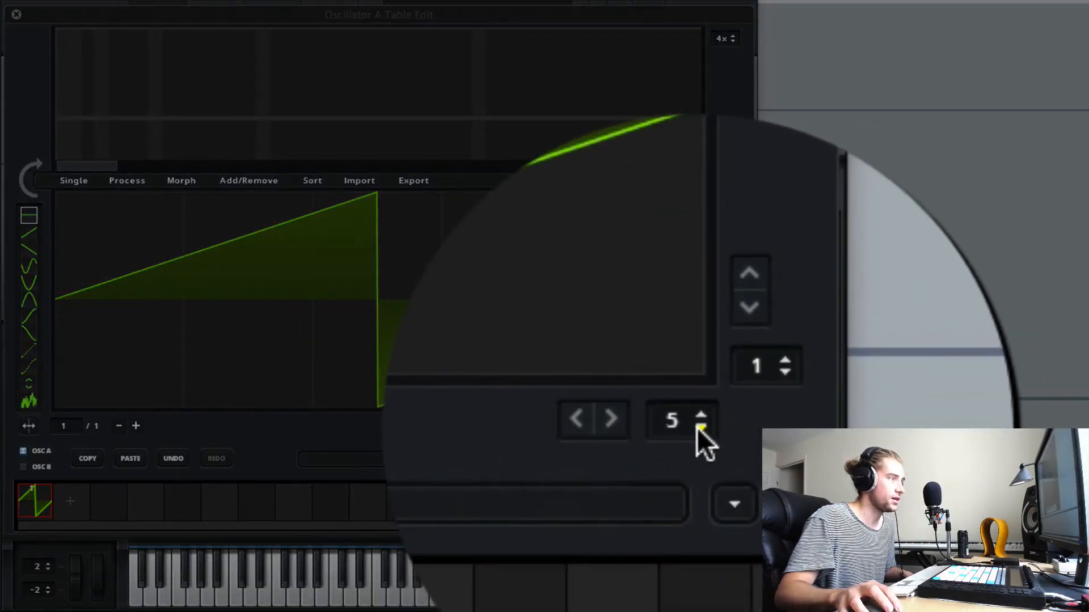
{"action": "left_click", "coordinate": [697, 428]}
{"action": "left_click", "coordinate": [698, 428]}
{"action": "left_click", "coordinate": [697, 428]}
{"action": "left_click", "coordinate": [698, 429]}
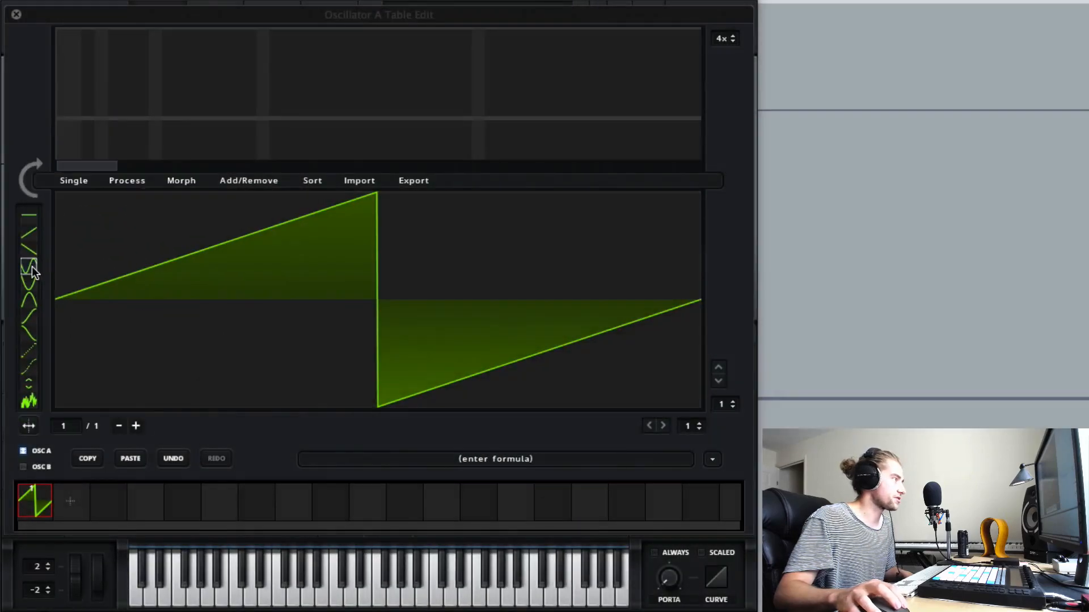
{"action": "left_click", "coordinate": [32, 266]}
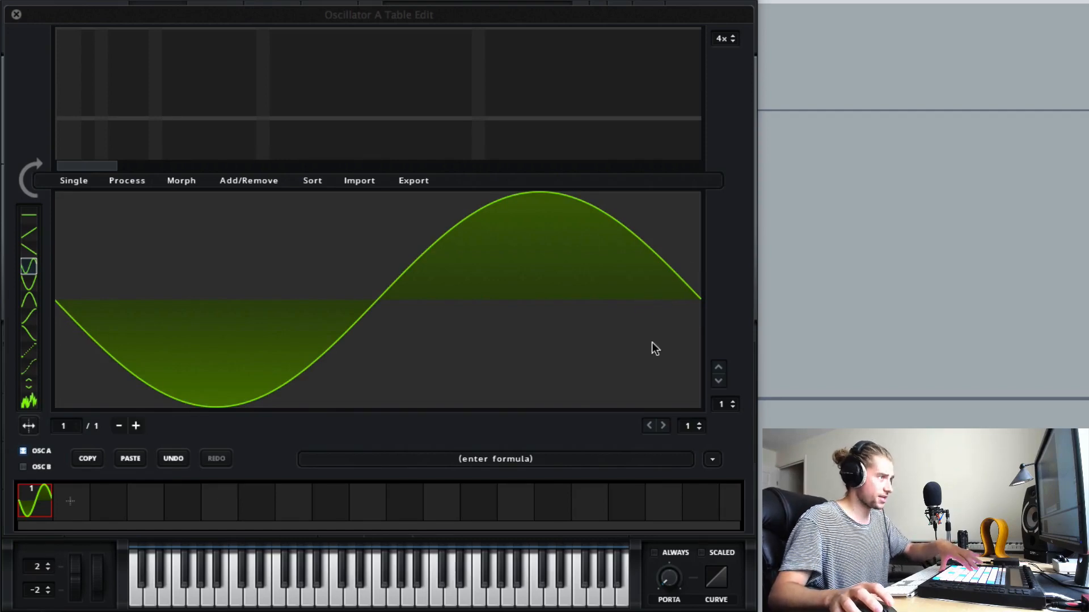
Step: Set the horizontal grid size to 0 and draw narrow freehand sine strokes in the first half of the waveform
{"action": "left_click", "coordinate": [700, 430]}
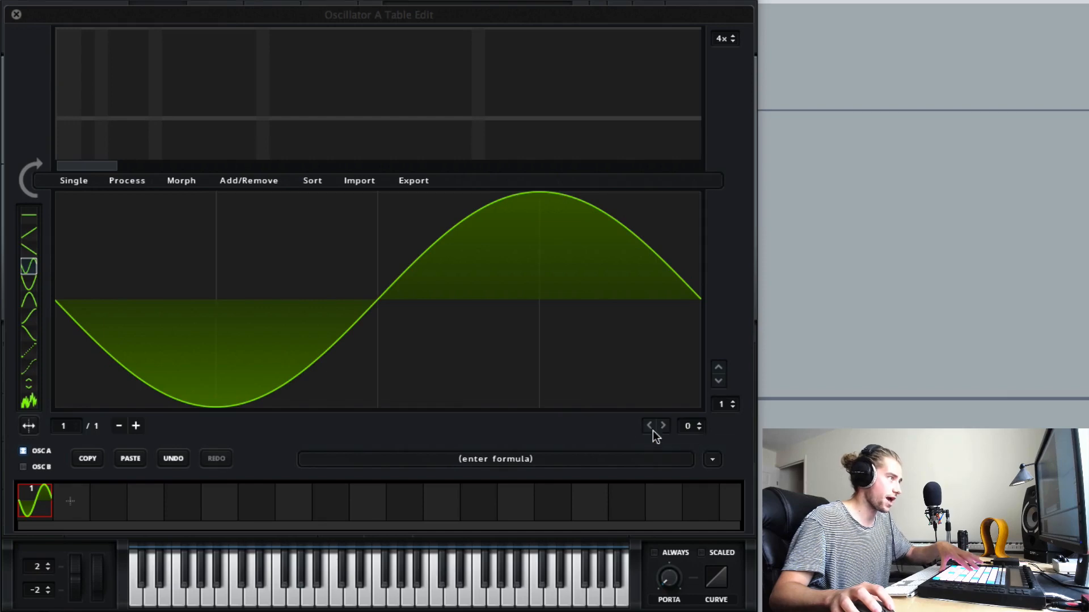
{"action": "left_click_drag", "start_coordinate": [241, 294], "coordinate": [181, 303]}
{"action": "left_click_drag", "start_coordinate": [123, 321], "coordinate": [121, 311]}
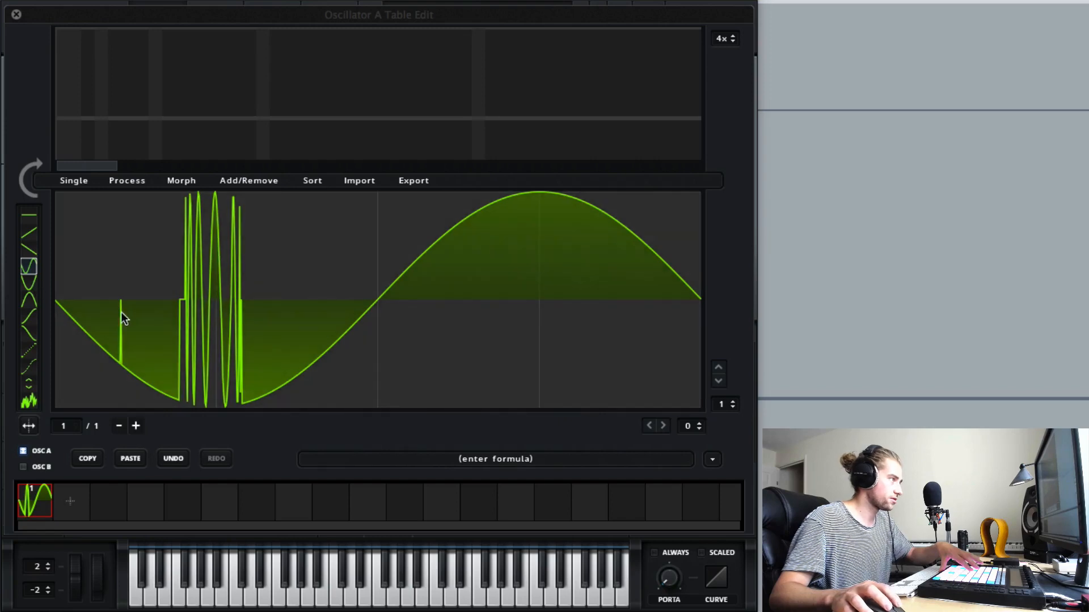
Step: Set the horizontal grid size to 2 and draw one full sine cycle in each half of the frame
{"action": "left_click", "coordinate": [700, 424]}
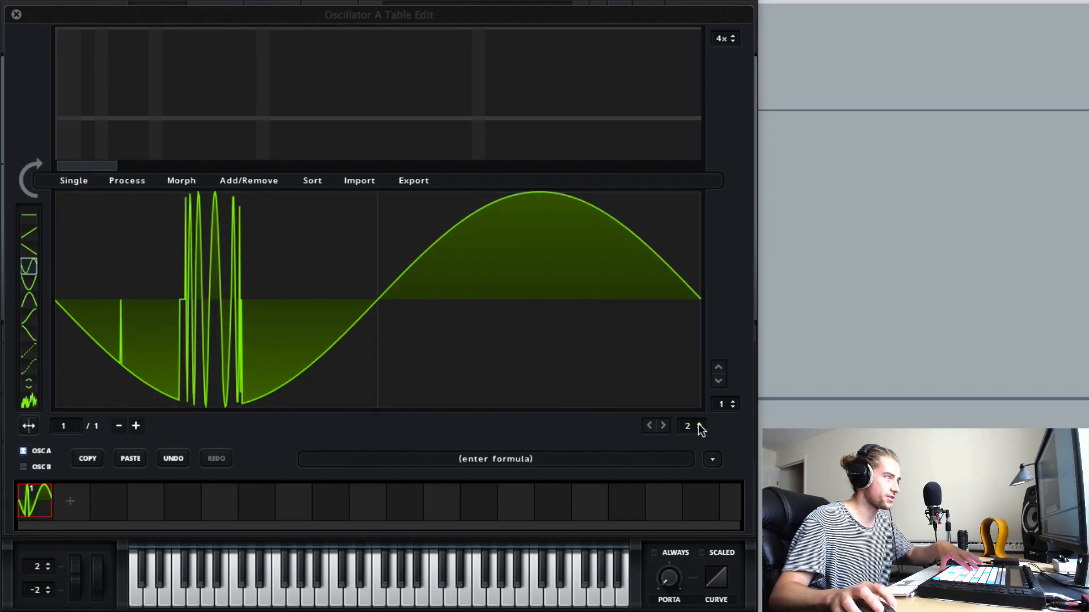
{"action": "left_click", "coordinate": [224, 322]}
{"action": "left_click", "coordinate": [461, 321]}
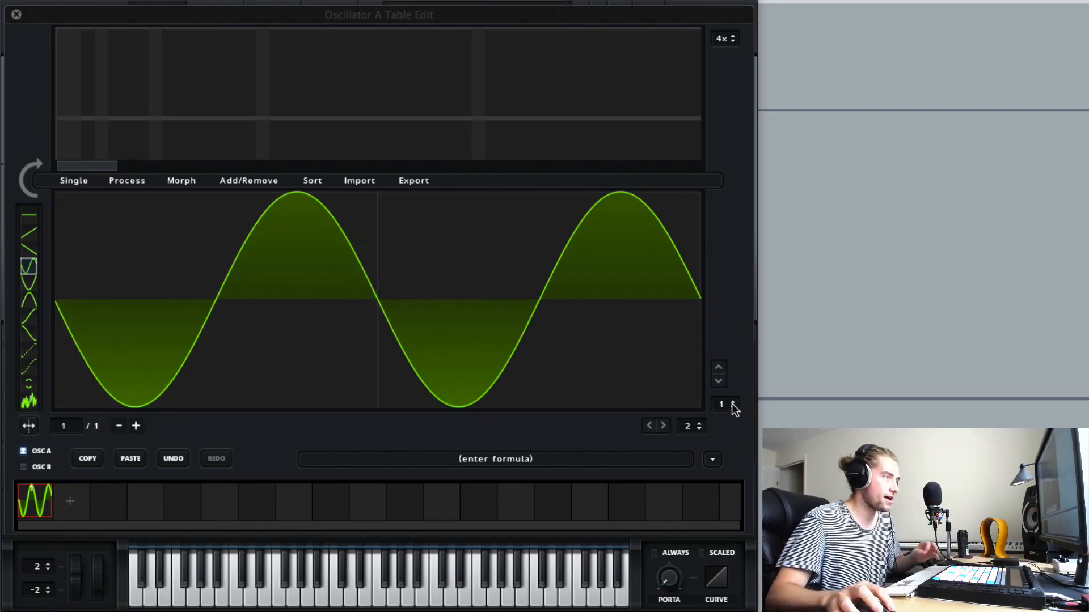
Step: Set both grid sizes to 5 and place the downward half-sine curve in the fourth-row cells of the first two columns
{"action": "scroll", "coordinate": [730, 405], "scroll_direction": "up", "scroll_amount": 4}
{"action": "scroll", "coordinate": [701, 425], "scroll_direction": "up", "scroll_amount": 3}
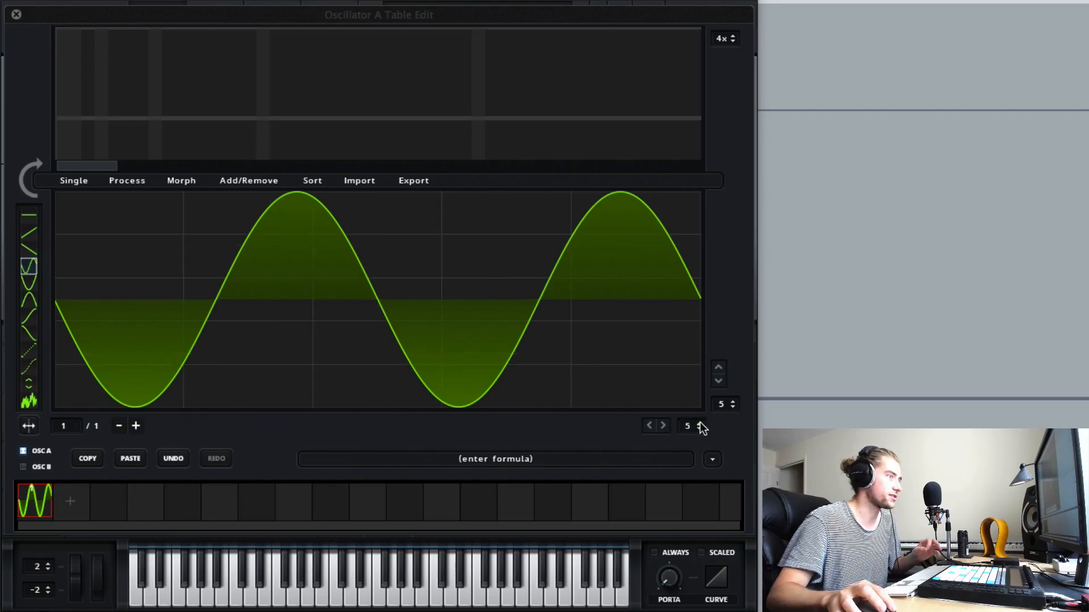
{"action": "left_click", "coordinate": [91, 340]}
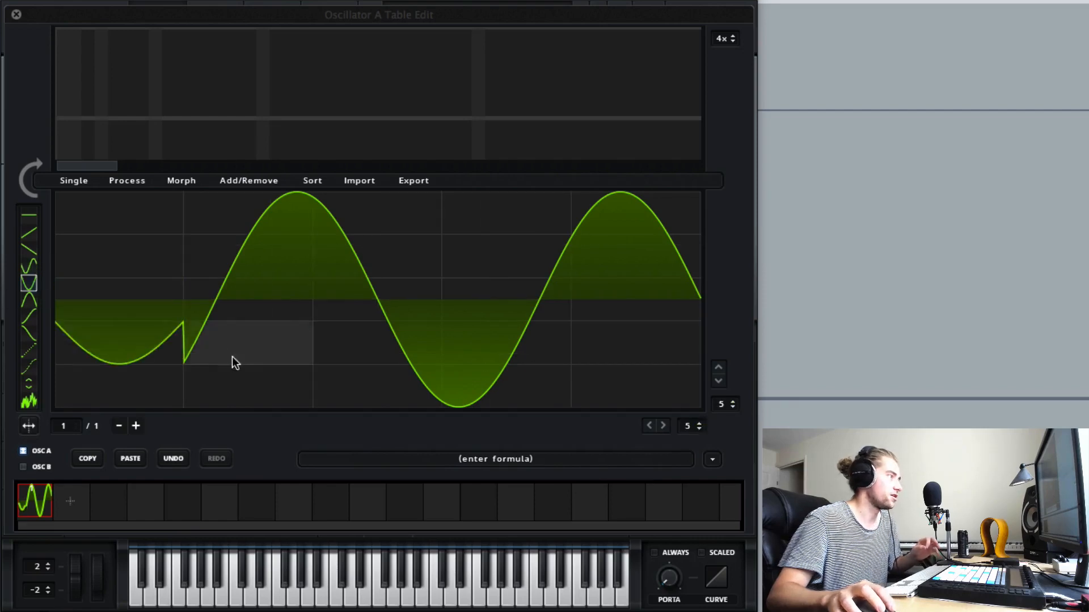
{"action": "left_click", "coordinate": [231, 363]}
Step: Draw rising ramp shapes in the top-row cells of the second and third grid columns
{"action": "left_click", "coordinate": [29, 233]}
{"action": "left_click", "coordinate": [267, 238]}
{"action": "left_click_drag", "start_coordinate": [263, 233], "coordinate": [378, 222]}
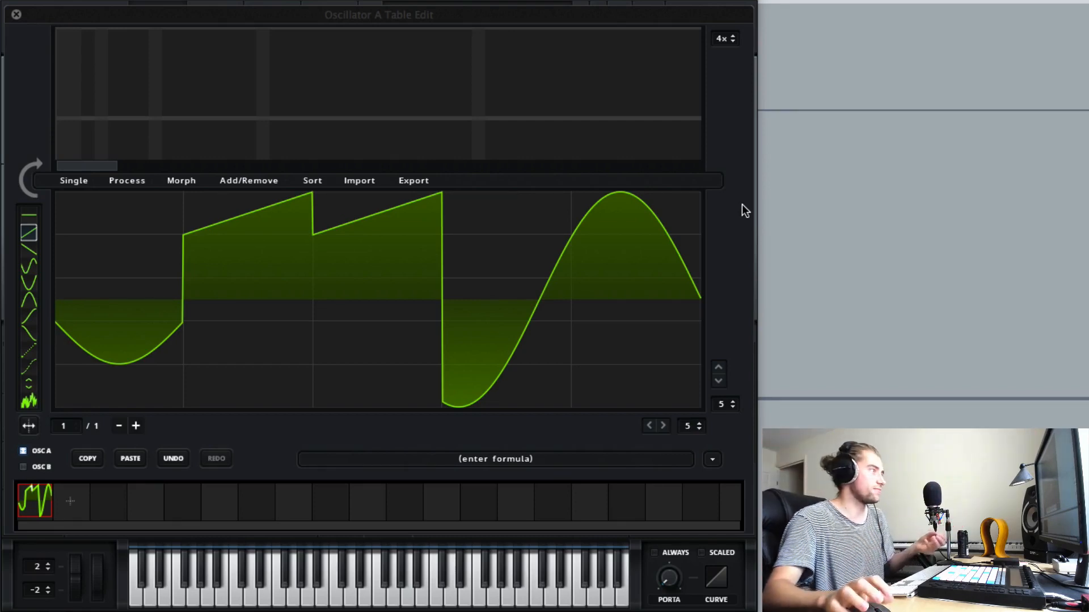
Step: Initialize the whole wavetable to the default waveform and set the horizontal grid size to 0
{"action": "left_click", "coordinate": [241, 181]}
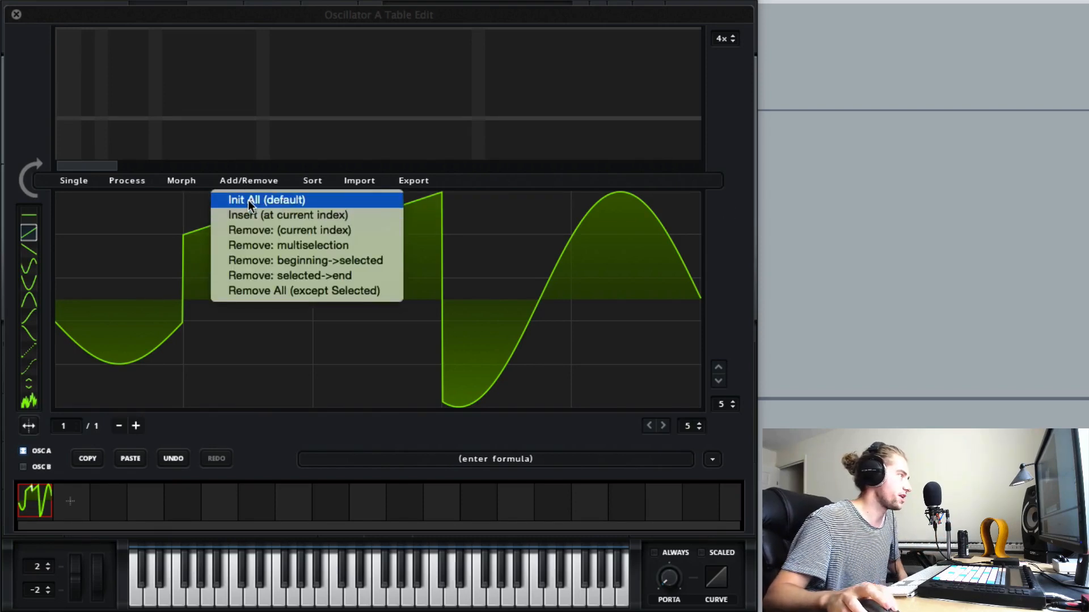
{"action": "left_click", "coordinate": [246, 200]}
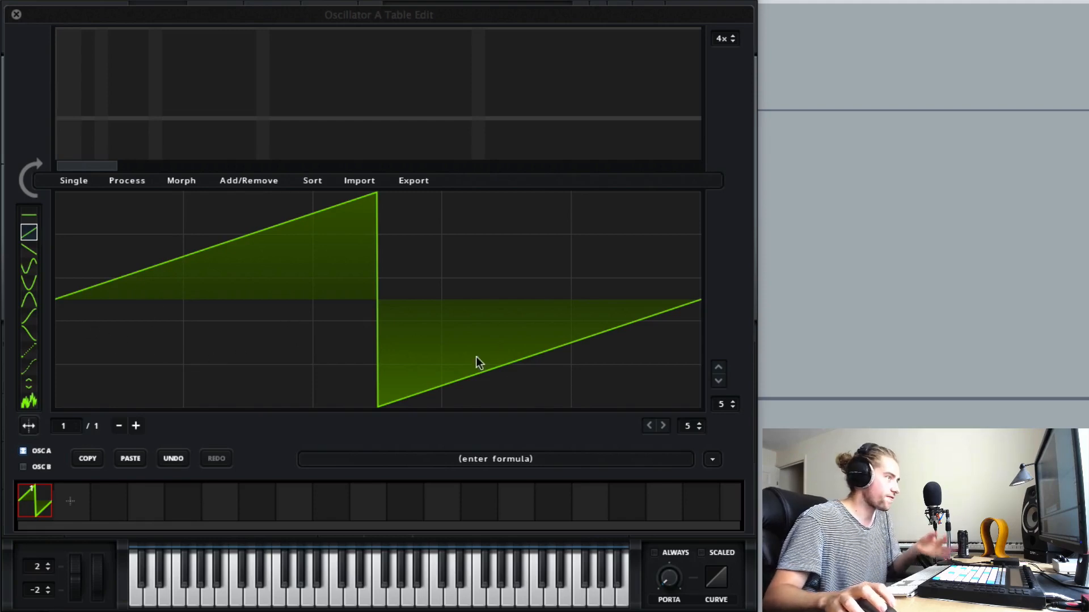
{"action": "left_click", "coordinate": [699, 428]}
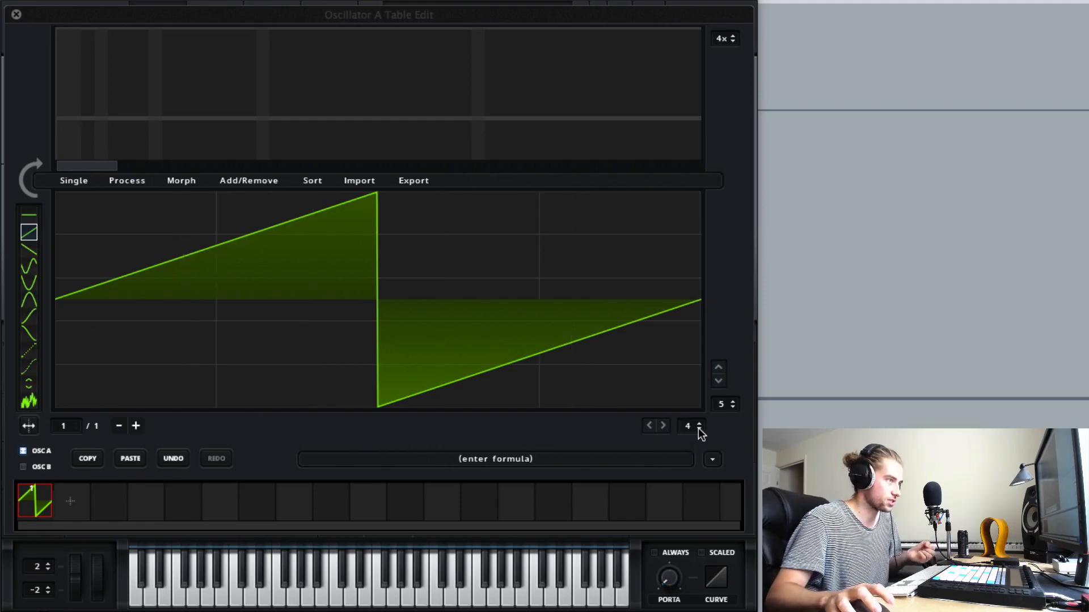
{"action": "left_click", "coordinate": [698, 428]}
{"action": "left_click", "coordinate": [699, 428]}
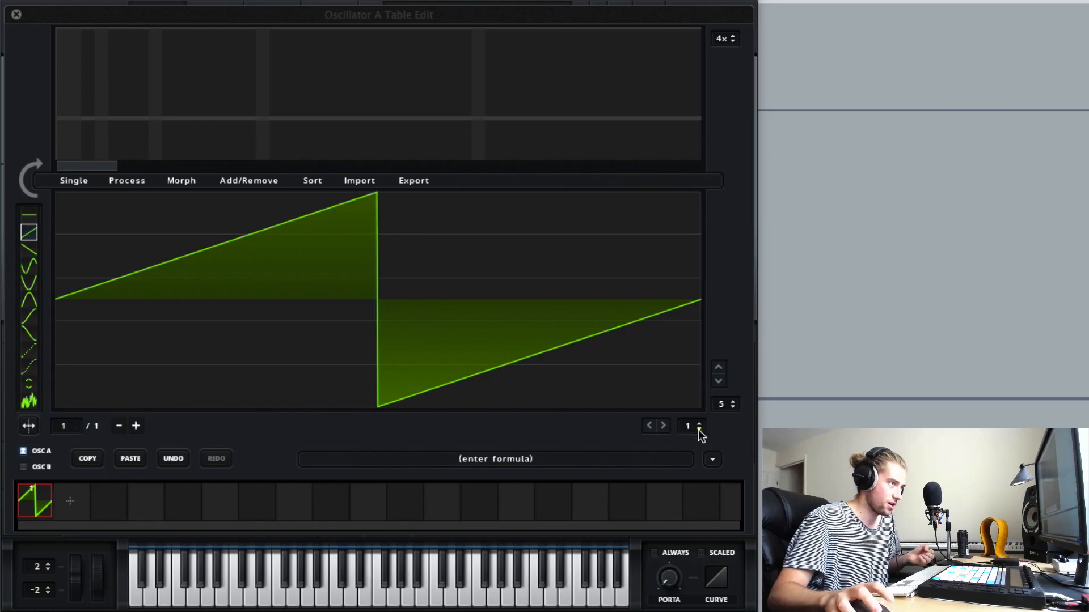
Step: Set the vertical grid size to 0 and draw a freehand waveform in frame 1 and a different one in an added frame 2
{"action": "left_click", "coordinate": [731, 407]}
{"action": "left_click", "coordinate": [731, 406]}
{"action": "left_click", "coordinate": [731, 407]}
{"action": "left_click", "coordinate": [731, 406]}
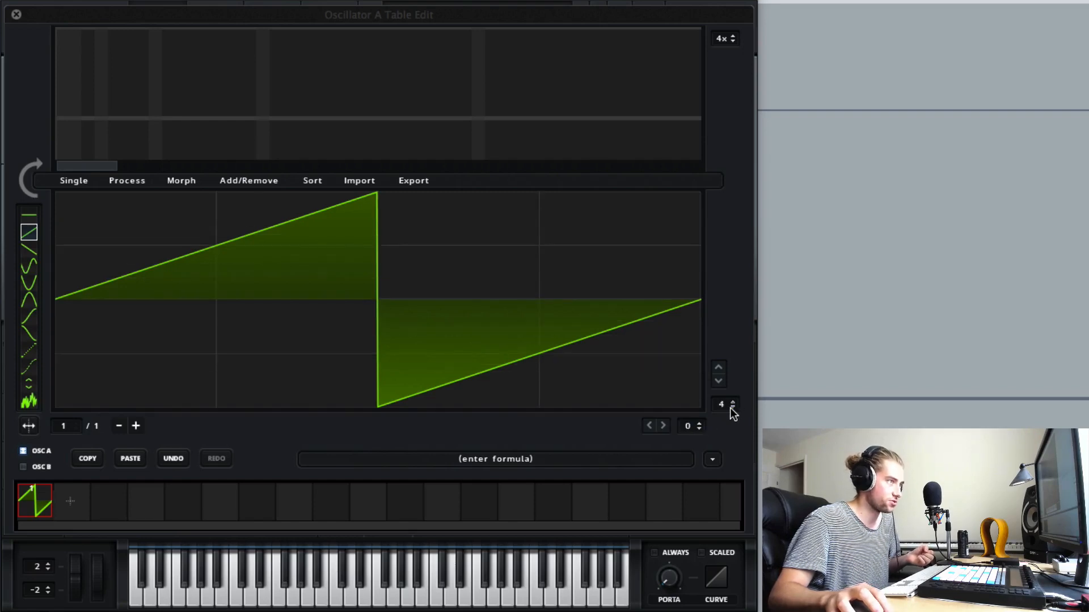
{"action": "left_click", "coordinate": [731, 406]}
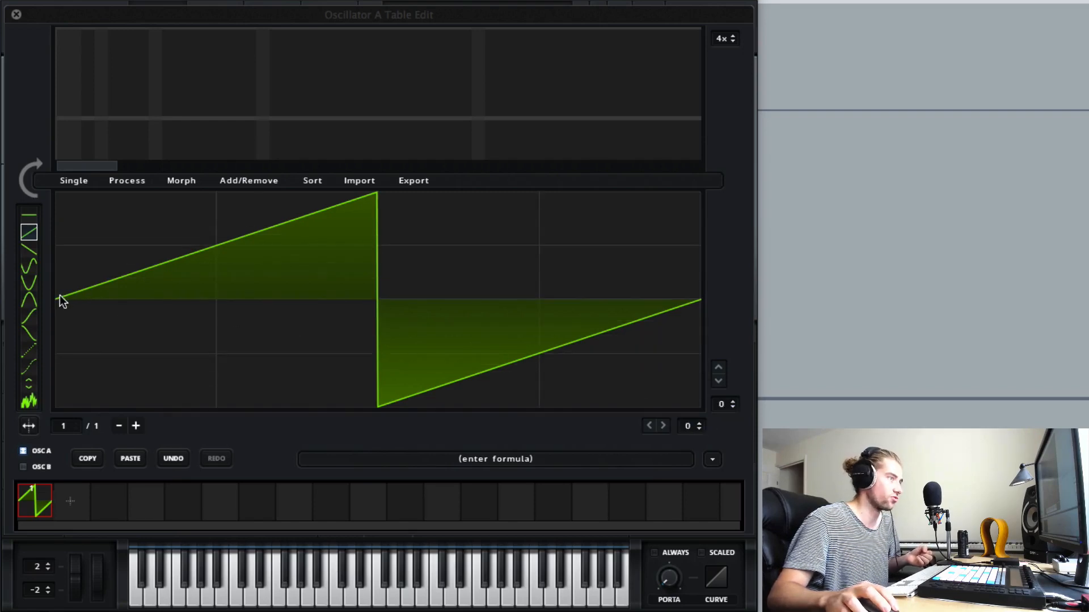
{"action": "mouse_move", "coordinate": [60, 292]}
{"action": "left_mouse_down"}
{"action": "mouse_move", "coordinate": [124, 226]}
{"action": "mouse_move", "coordinate": [427, 206]}
{"action": "mouse_move", "coordinate": [525, 382]}
{"action": "mouse_move", "coordinate": [644, 272]}
{"action": "mouse_move", "coordinate": [879, 244]}
{"action": "left_mouse_up"}
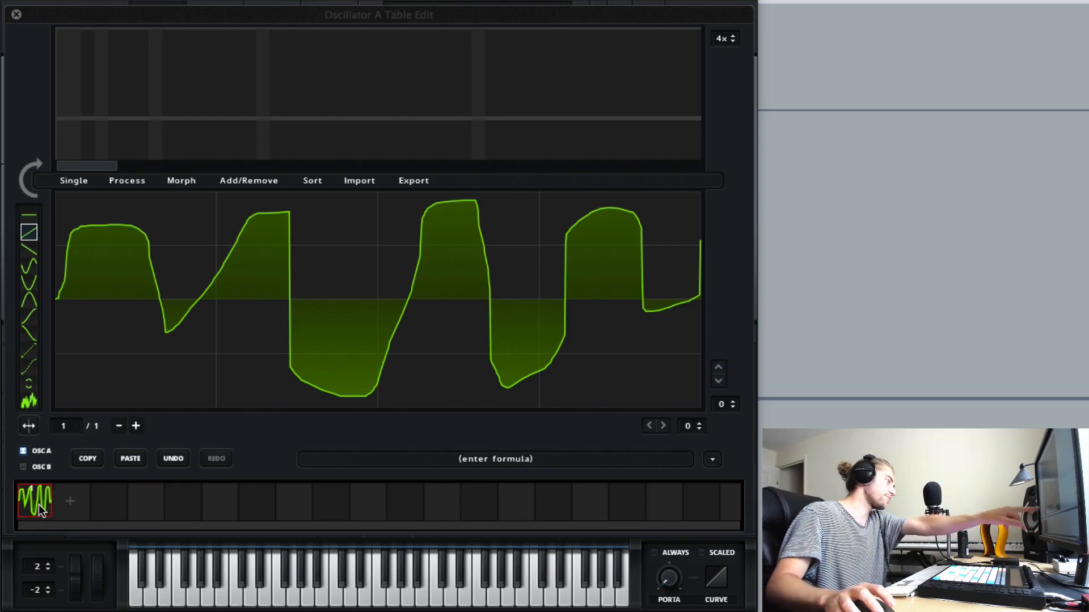
{"action": "left_click", "coordinate": [71, 506]}
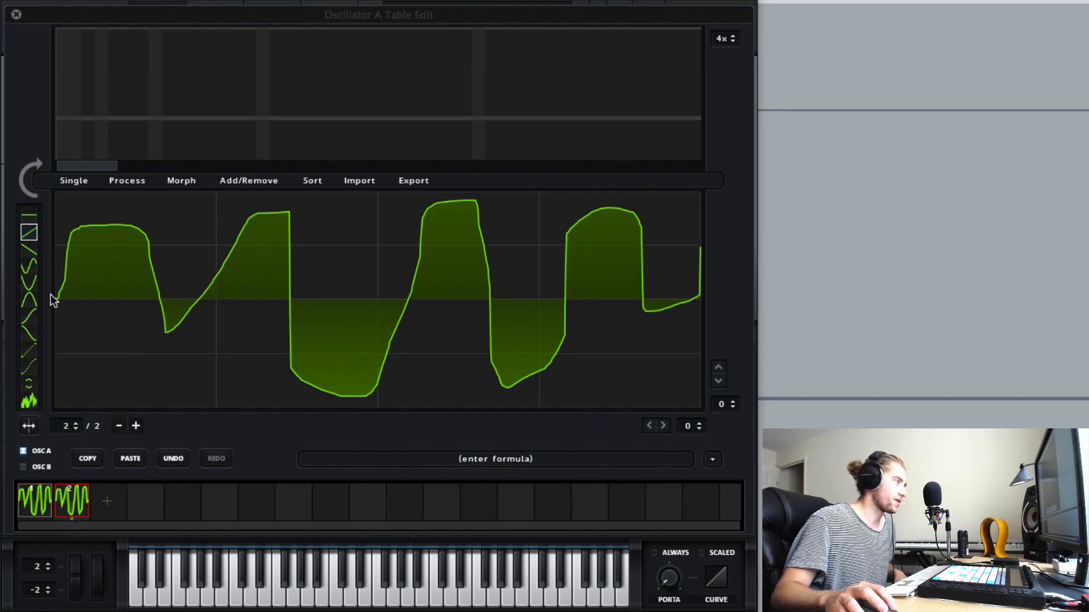
{"action": "mouse_move", "coordinate": [58, 195]}
{"action": "left_mouse_down"}
{"action": "mouse_move", "coordinate": [178, 389]}
{"action": "mouse_move", "coordinate": [243, 355]}
{"action": "mouse_move", "coordinate": [406, 159]}
{"action": "mouse_move", "coordinate": [642, 194]}
{"action": "mouse_move", "coordinate": [674, 324]}
{"action": "left_mouse_up"}
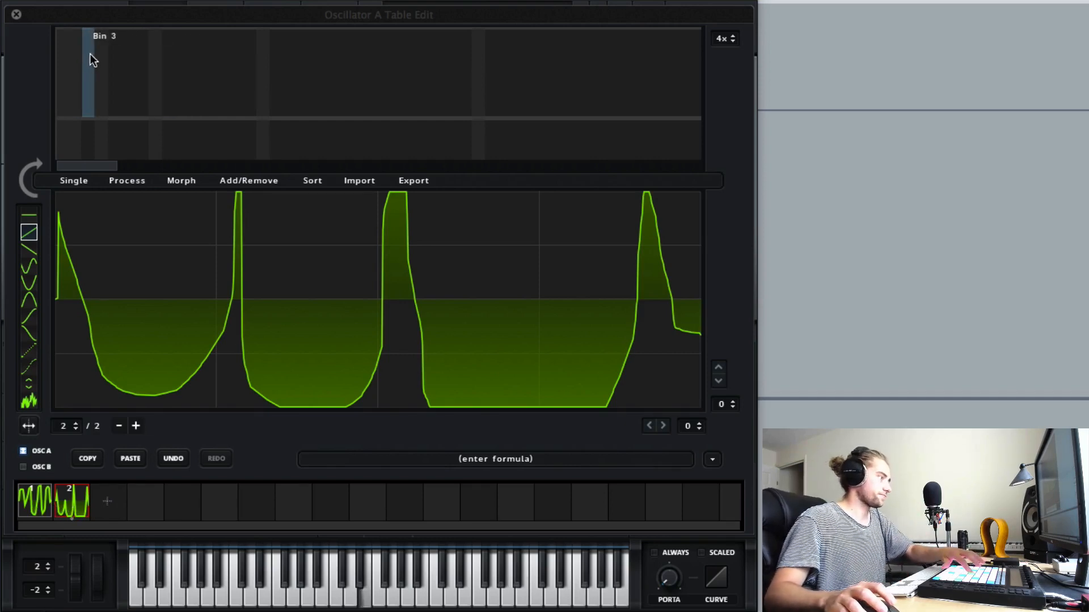
Step: Return to the oscillator, show oscillator A's wavetable in 3D, and sweep WT Pos from frame 2 to frame 1
{"action": "left_click", "coordinate": [15, 15]}
{"action": "left_click", "coordinate": [210, 155]}
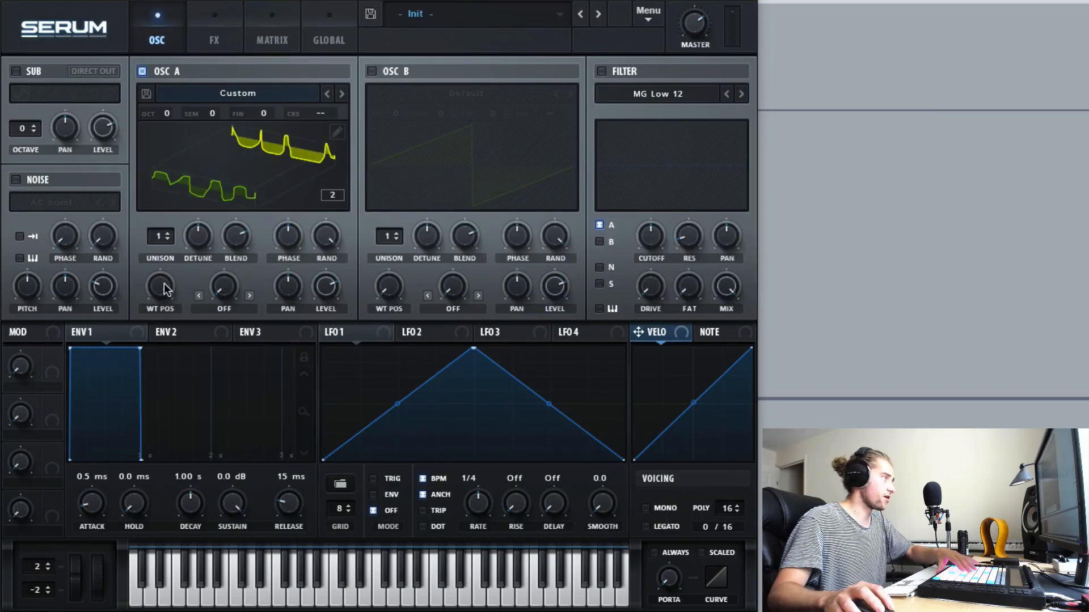
{"action": "left_click_drag", "start_coordinate": [159, 289], "coordinate": [152, 408]}
{"action": "left_click_drag", "start_coordinate": [157, 453], "coordinate": [154, 449]}
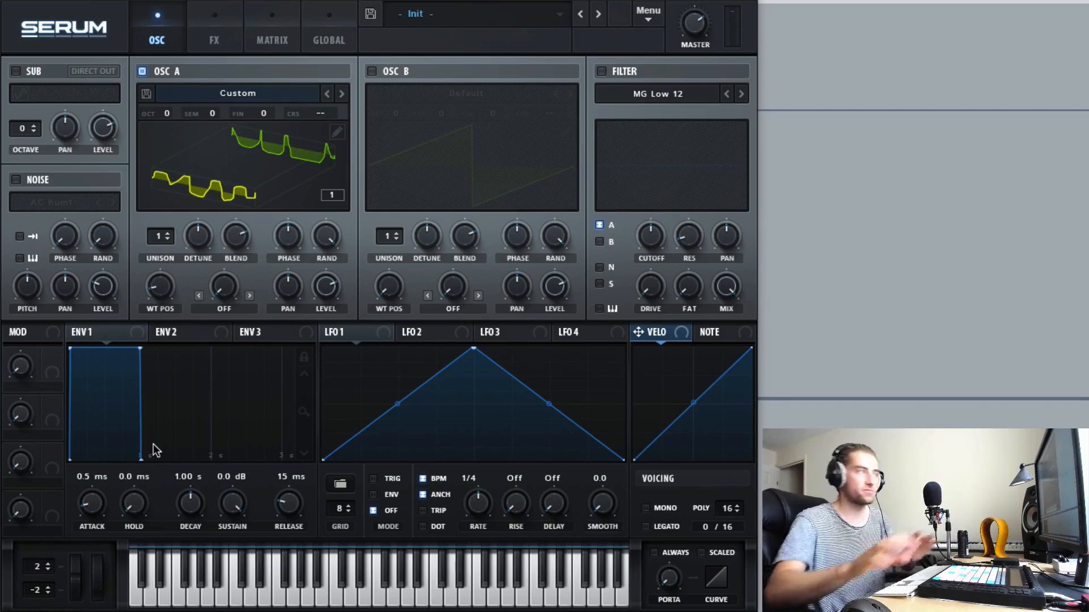
Step: Morph oscillator A's two frames using Morph - Crossfade, and sweep WT Pos in the oscillator back to frame 1
{"action": "left_click", "coordinate": [336, 134]}
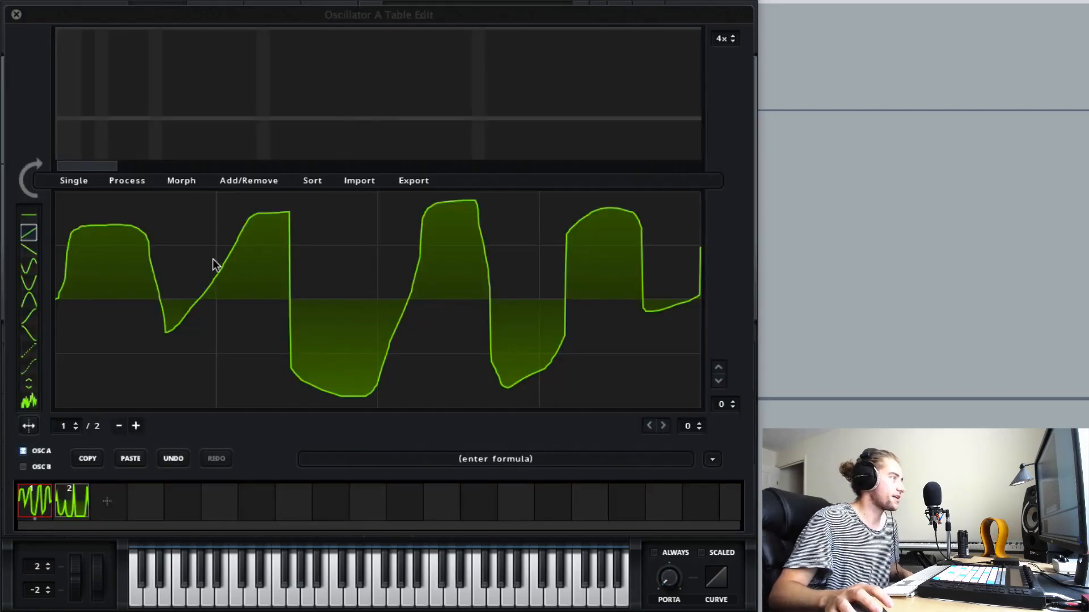
{"action": "left_click", "coordinate": [187, 182]}
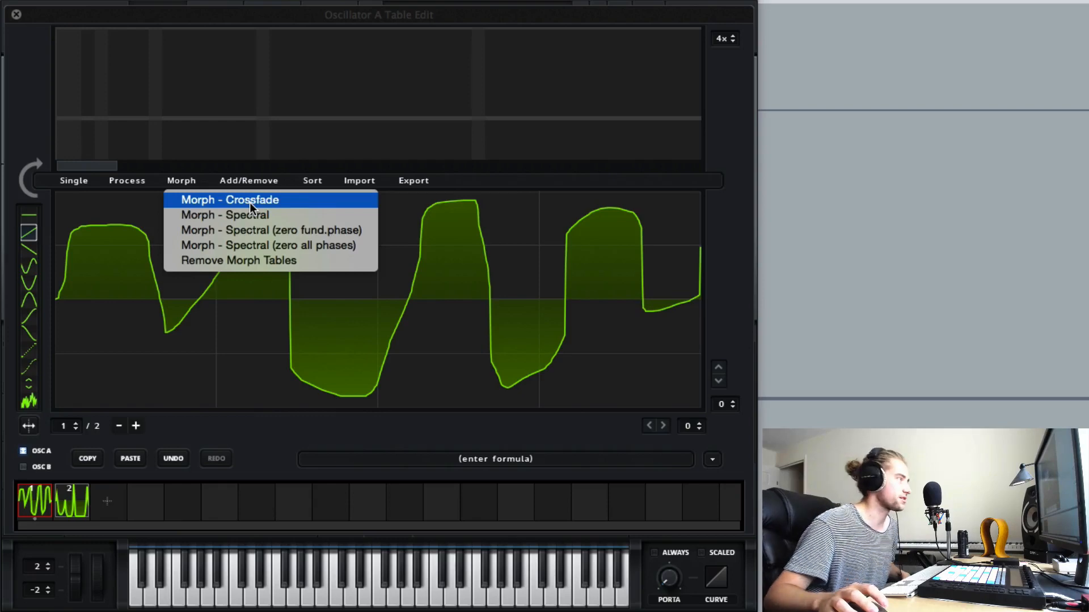
{"action": "left_click", "coordinate": [249, 203]}
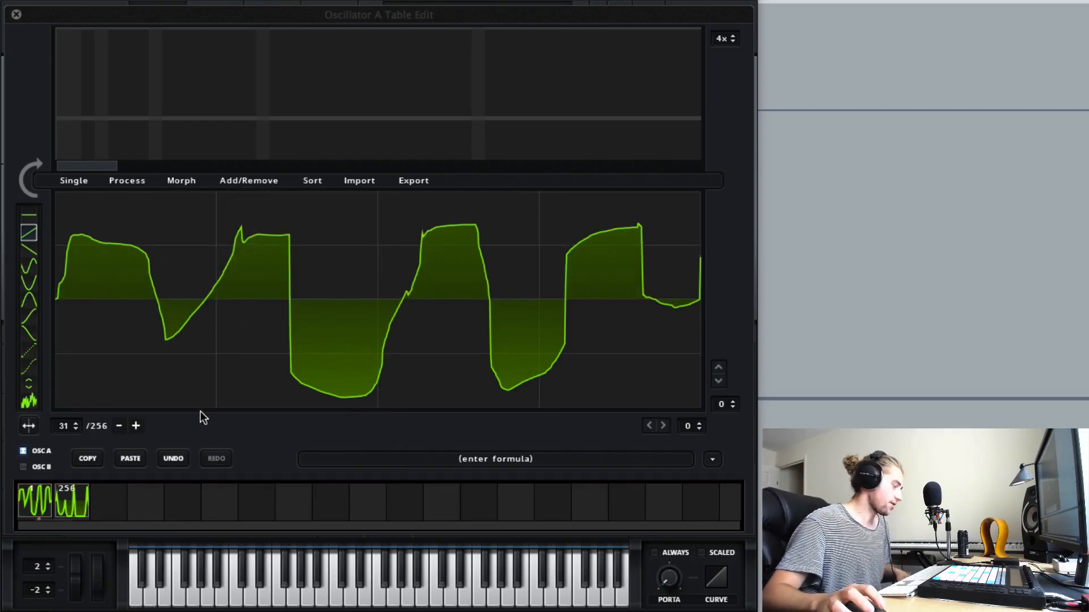
{"action": "left_click", "coordinate": [171, 461]}
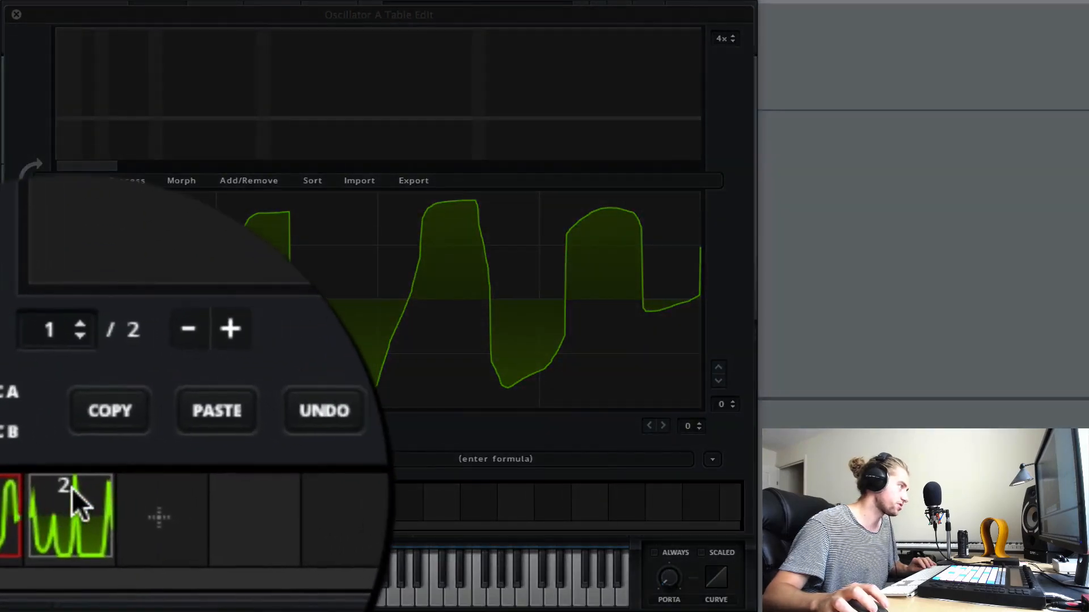
{"action": "left_click", "coordinate": [187, 263]}
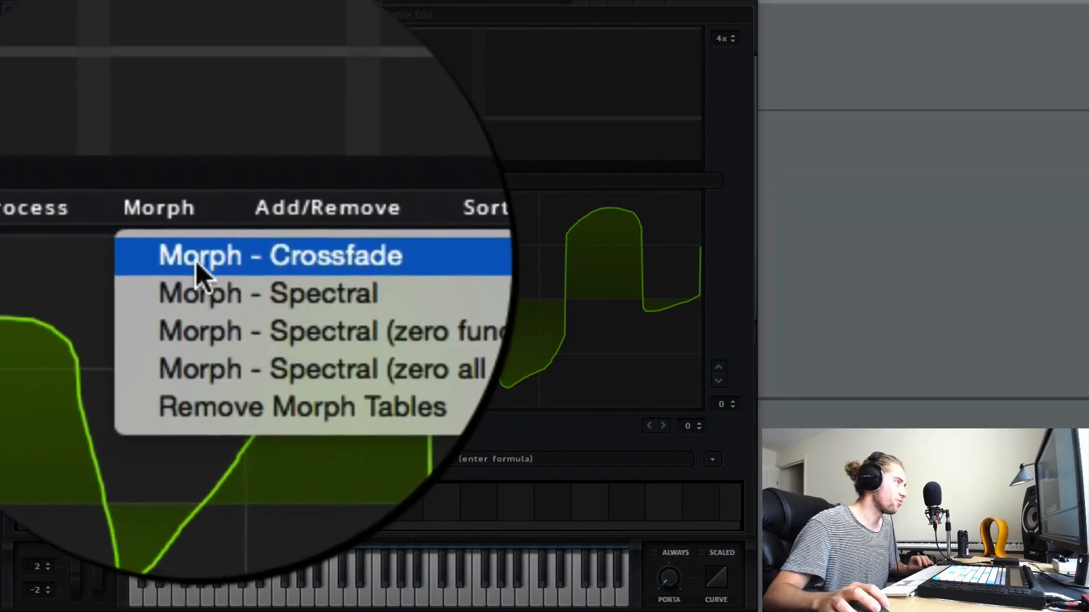
{"action": "left_click", "coordinate": [195, 261]}
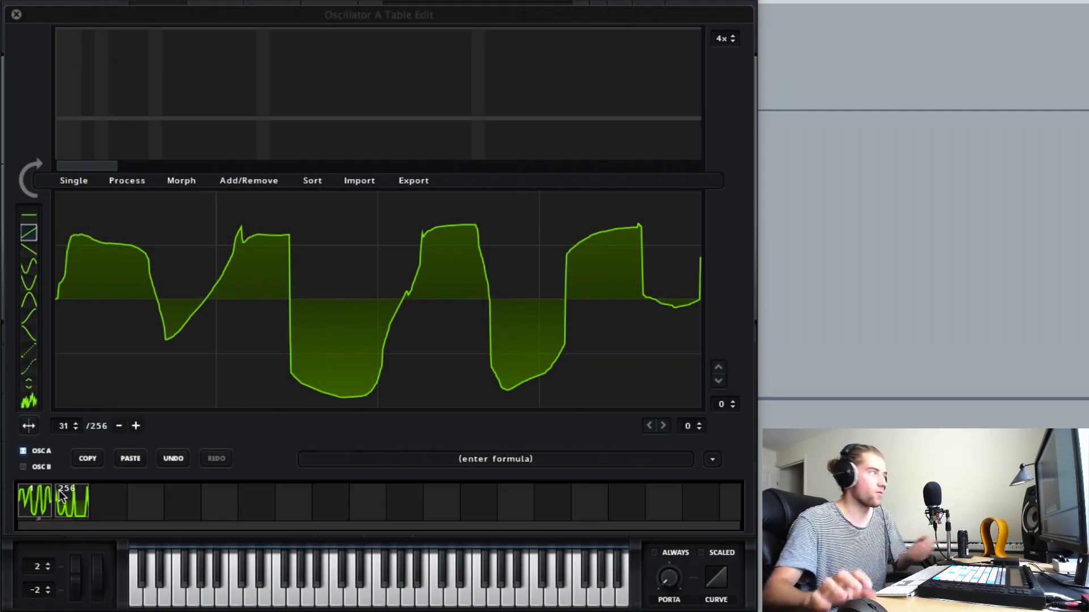
{"action": "left_click", "coordinate": [16, 15]}
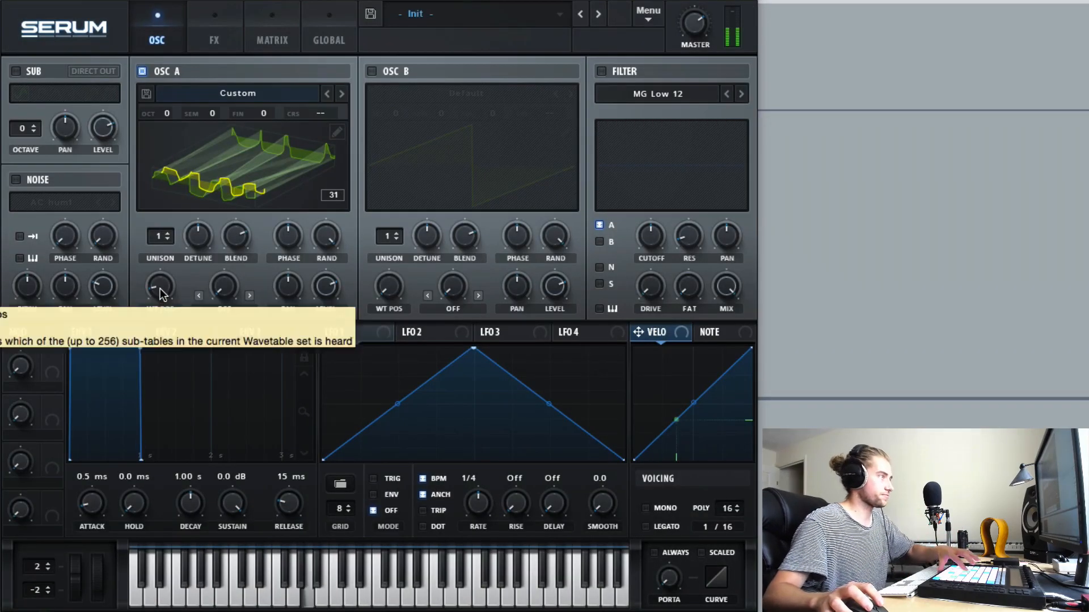
{"action": "left_click_drag", "start_coordinate": [161, 288], "coordinate": [133, 325]}
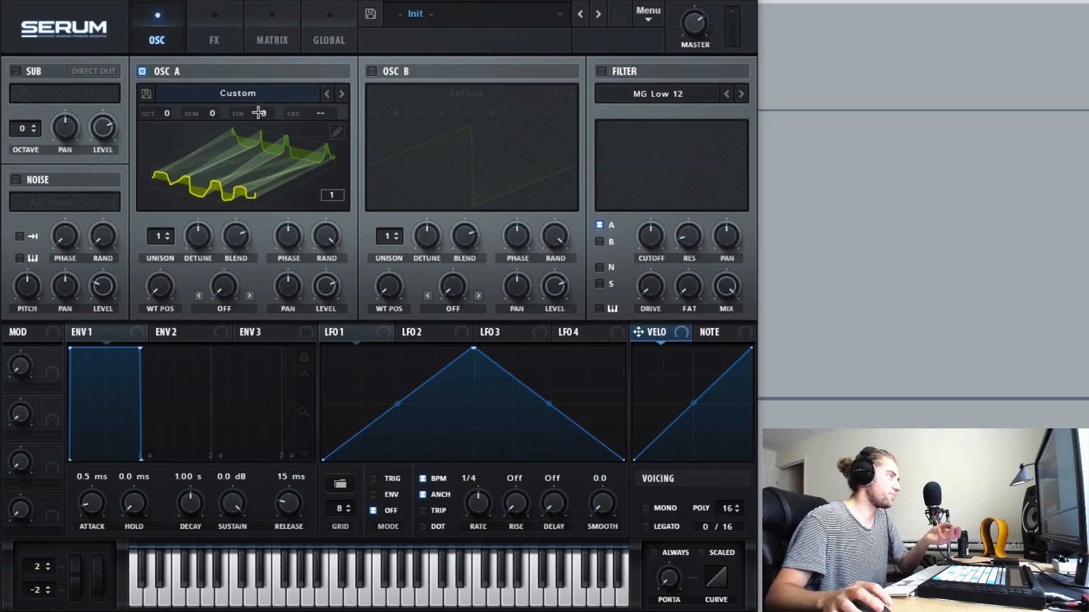
Step: Reopen oscillator A's wavetable editor and initialize the whole table to the default waveform
{"action": "left_click", "coordinate": [337, 132]}
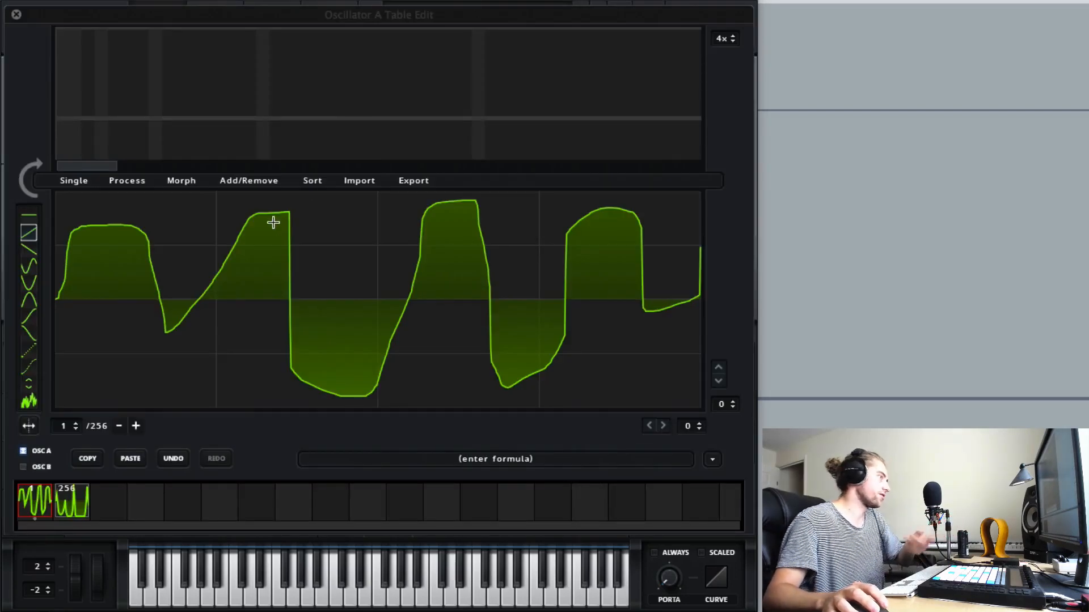
{"action": "left_click", "coordinate": [181, 181]}
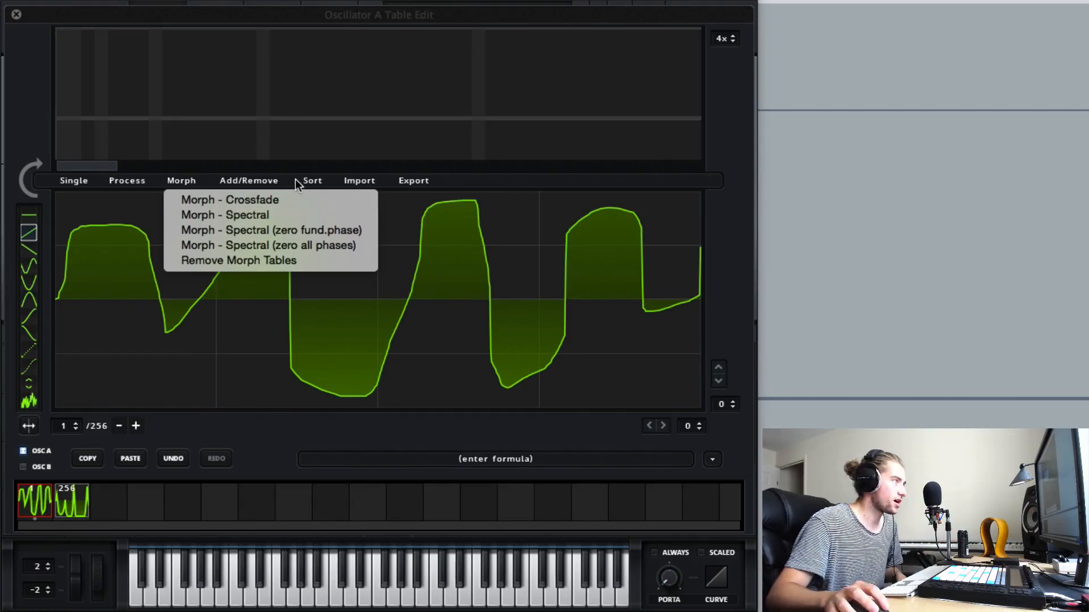
{"action": "left_click", "coordinate": [253, 180]}
{"action": "left_click", "coordinate": [250, 180]}
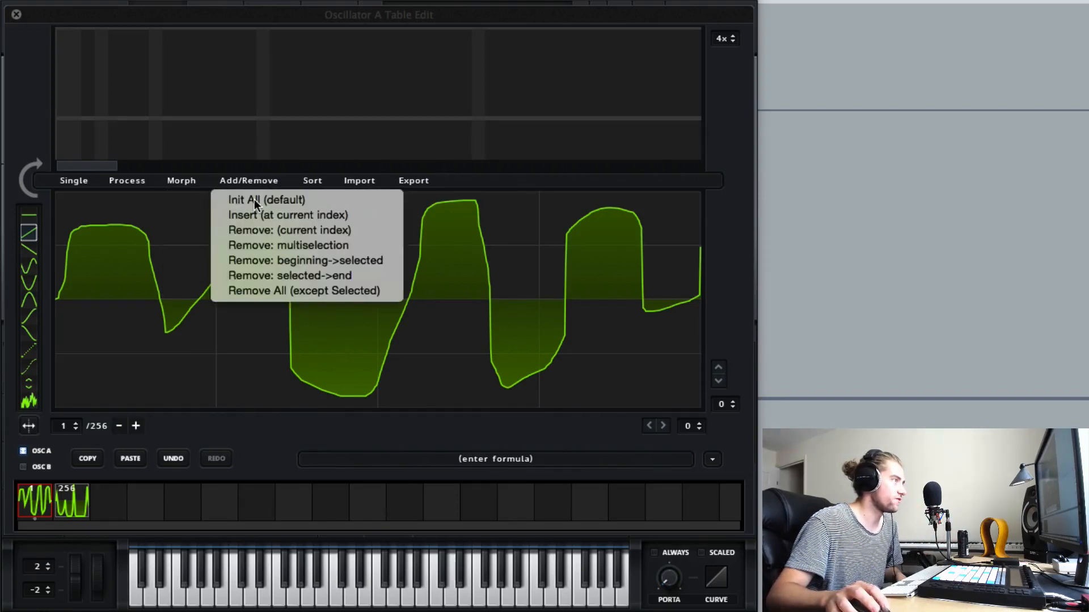
{"action": "left_click", "coordinate": [254, 199]}
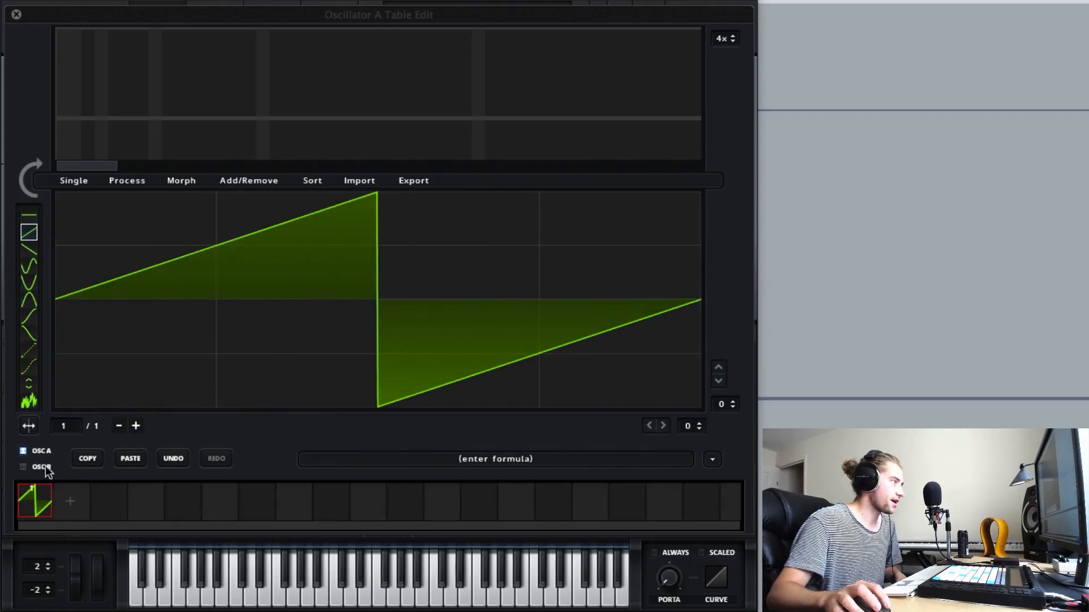
Step: Set both grid sizes to 2 and draw a square wave in frame 1, maximum in the first half and minimum in the second
{"action": "left_click_drag", "start_coordinate": [49, 212], "coordinate": [112, 187]}
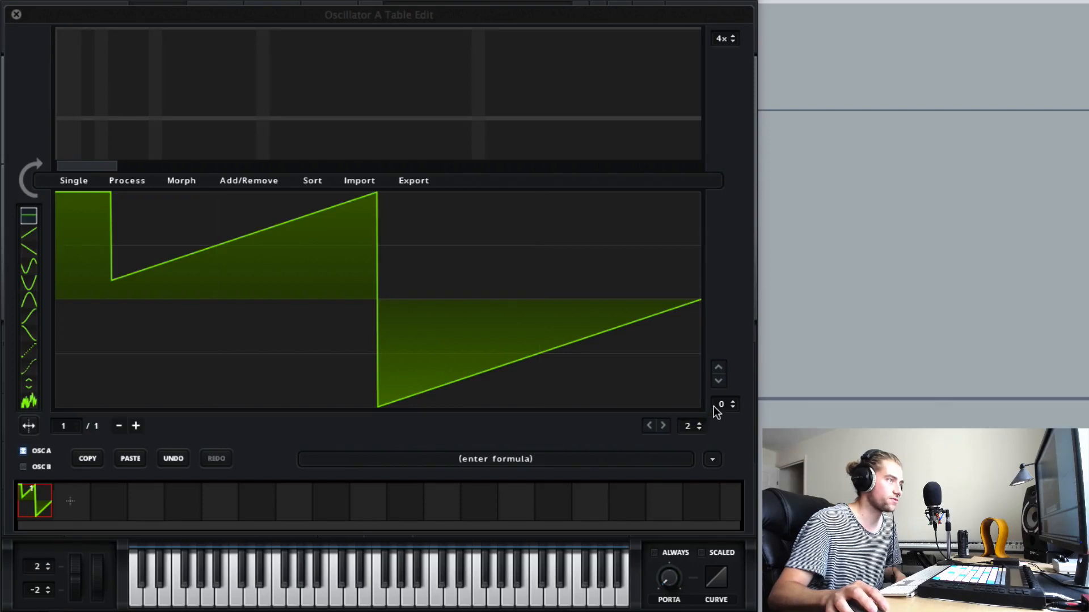
{"action": "left_click", "coordinate": [732, 402]}
{"action": "left_click", "coordinate": [731, 402]}
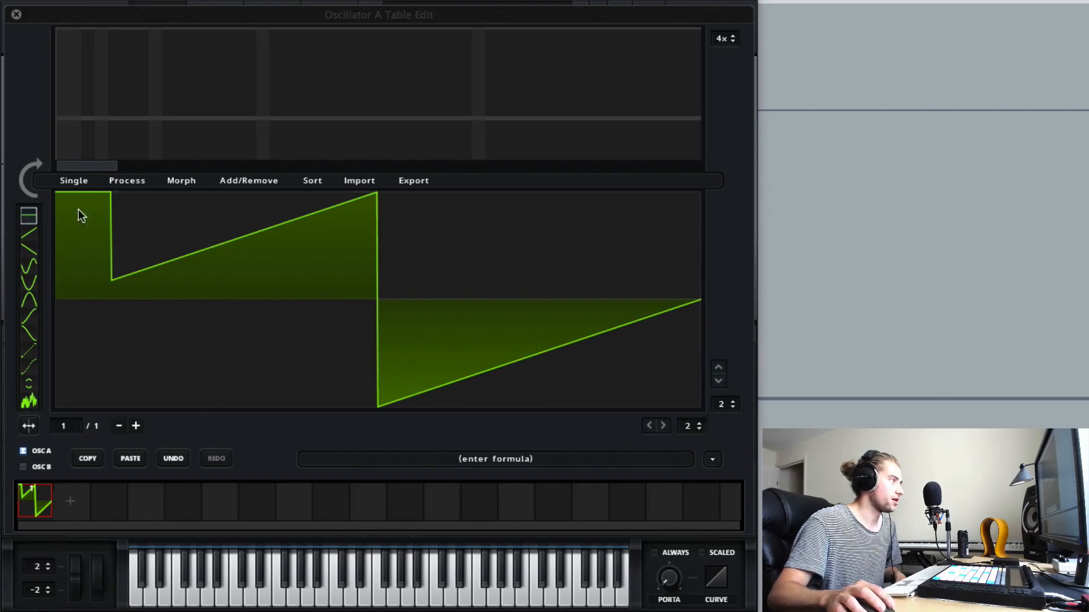
{"action": "left_click_drag", "start_coordinate": [79, 210], "coordinate": [261, 176]}
{"action": "left_click_drag", "start_coordinate": [484, 390], "coordinate": [701, 406]}
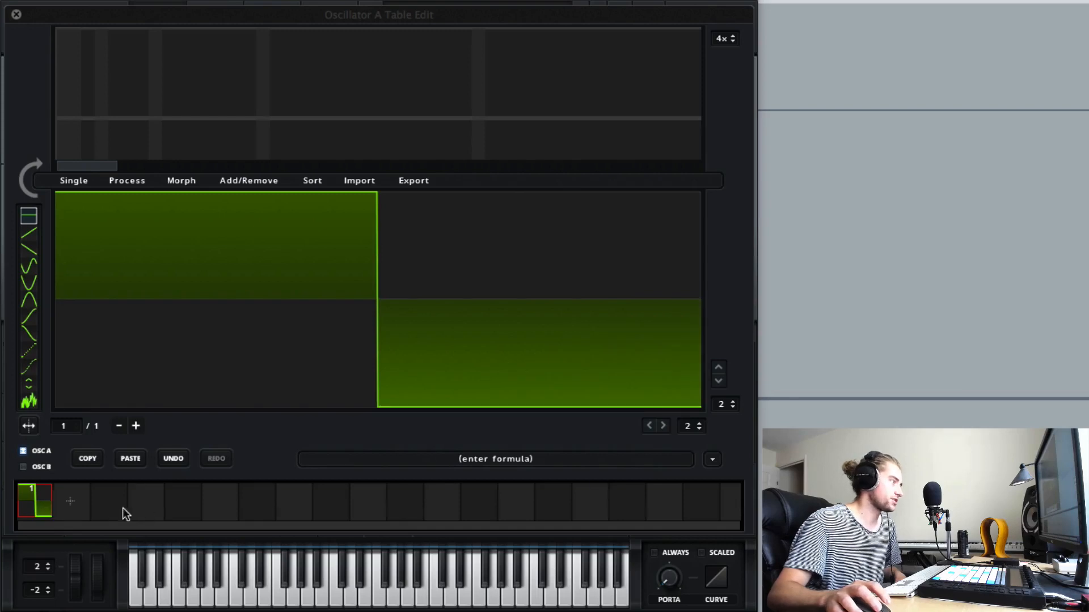
Step: Add a second frame and draw a sawtooth with rising ramps in the upper cell of column one and lower cell of column two
{"action": "left_click", "coordinate": [70, 501]}
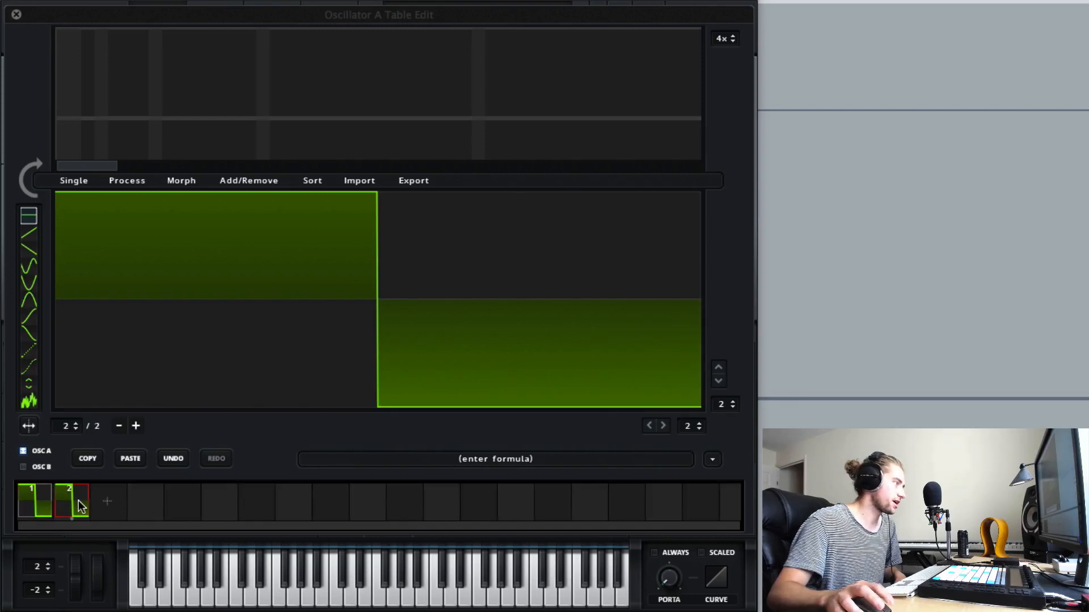
{"action": "left_click", "coordinate": [28, 232]}
{"action": "left_click", "coordinate": [154, 256]}
{"action": "left_click", "coordinate": [489, 376]}
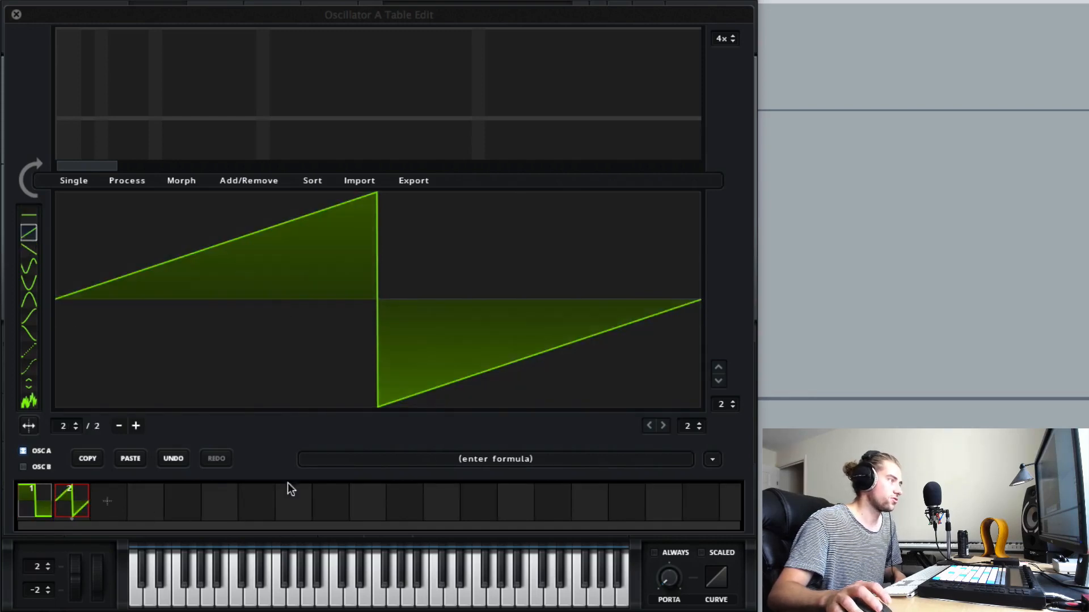
Step: Add a third frame and draw one full sine cycle, starting downward, in each half around the centre line
{"action": "left_click", "coordinate": [28, 267]}
{"action": "left_click", "coordinate": [199, 298]}
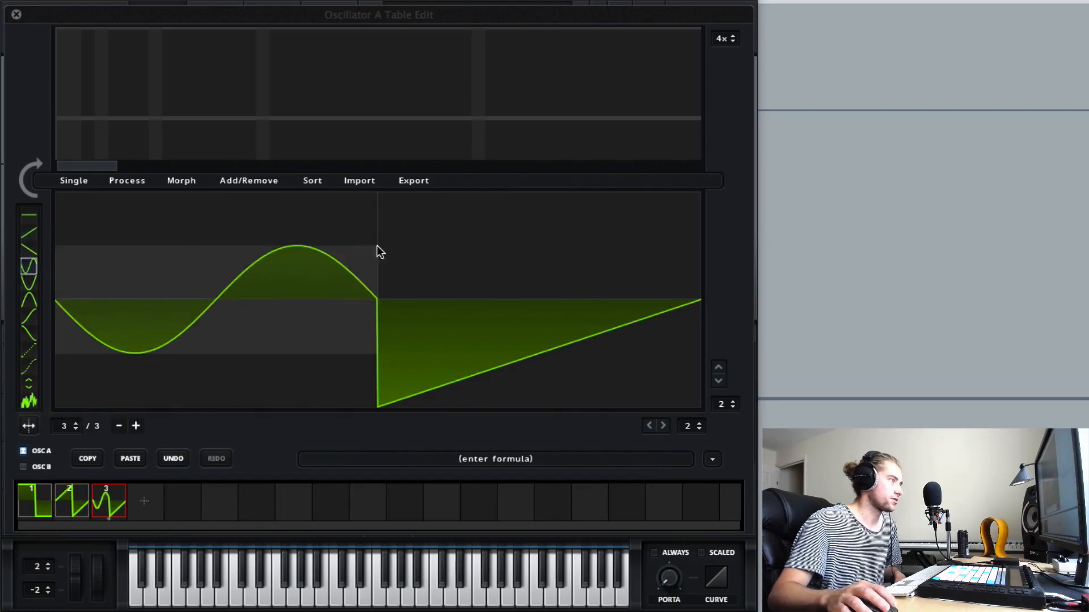
{"action": "left_click", "coordinate": [454, 273]}
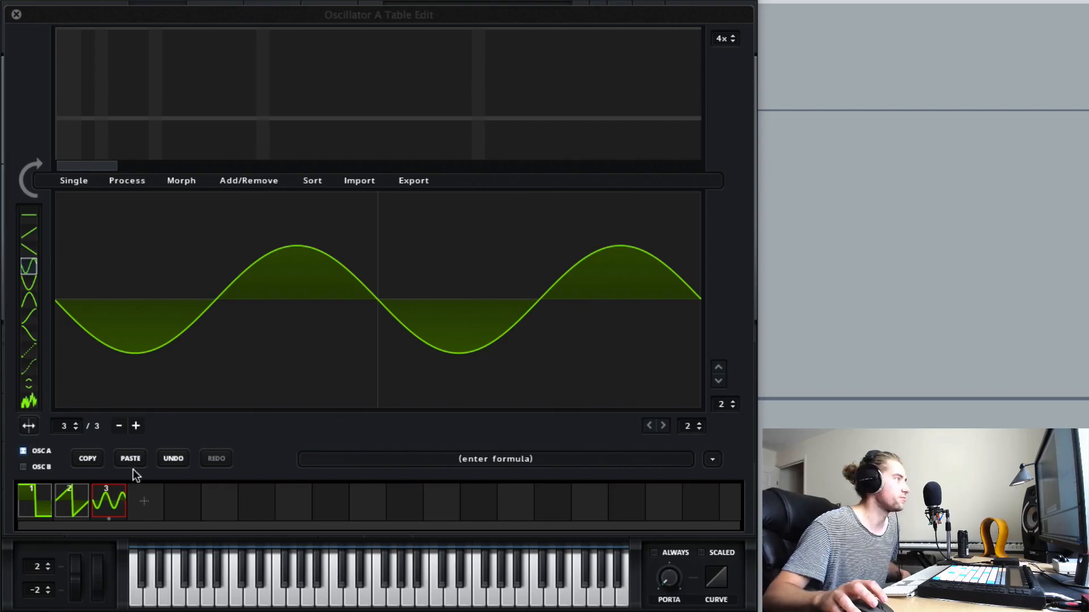
Step: Morph the three frames using Morph - Spectral and sweep oscillator A's WT Pos through the resulting wavetable
{"action": "left_click", "coordinate": [183, 181]}
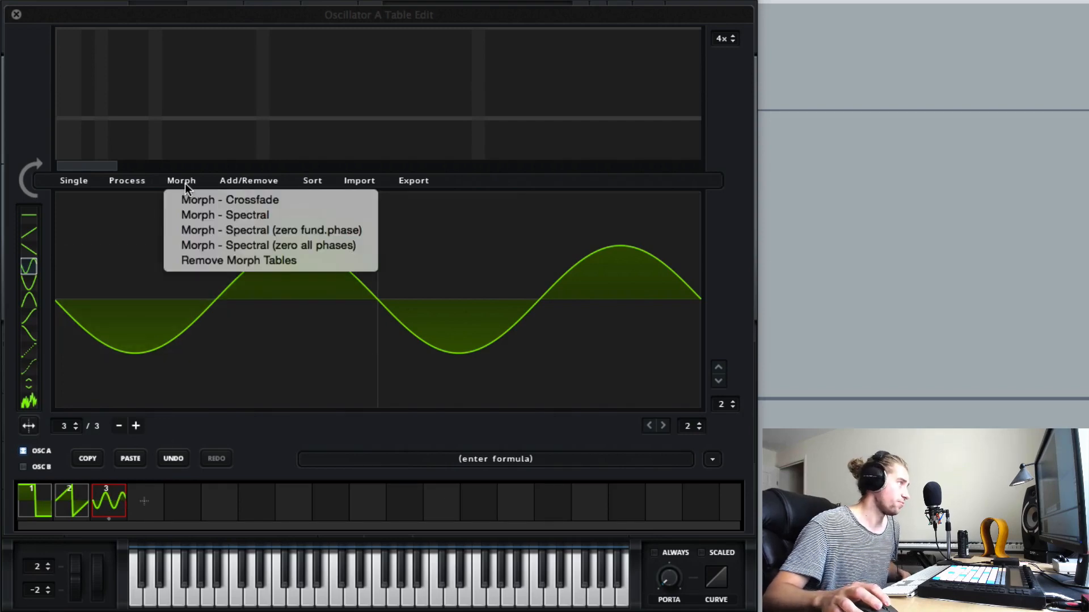
{"action": "left_click", "coordinate": [195, 216]}
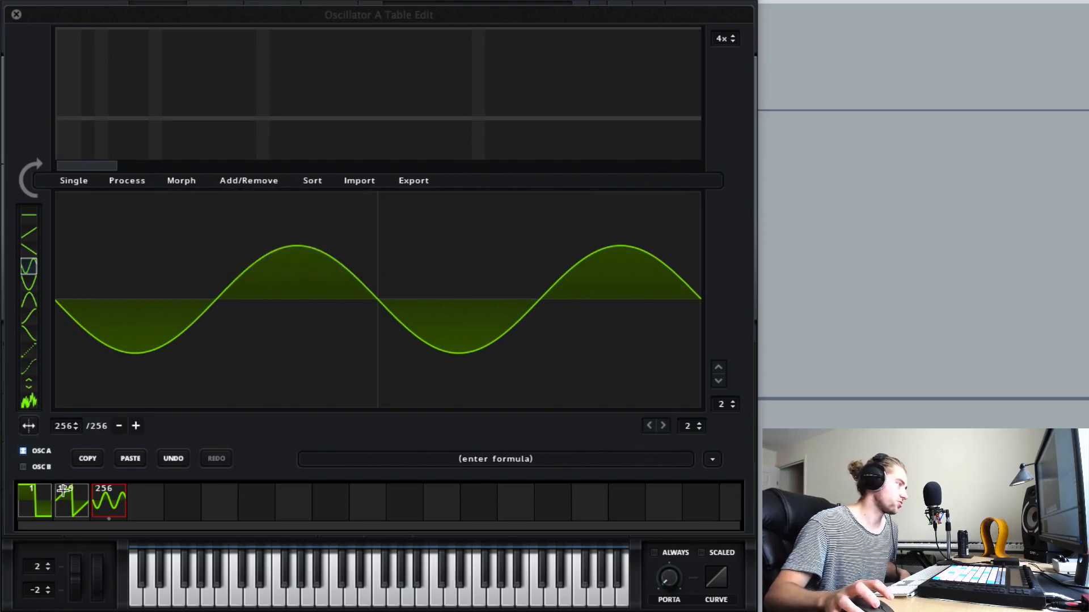
{"action": "left_click", "coordinate": [15, 16]}
{"action": "left_click_drag", "start_coordinate": [162, 289], "coordinate": [193, 347]}
Step: Reopen oscillator A's wavetable editor and flip only the sine frame 256 vertically (phase invert)
{"action": "left_click", "coordinate": [339, 126]}
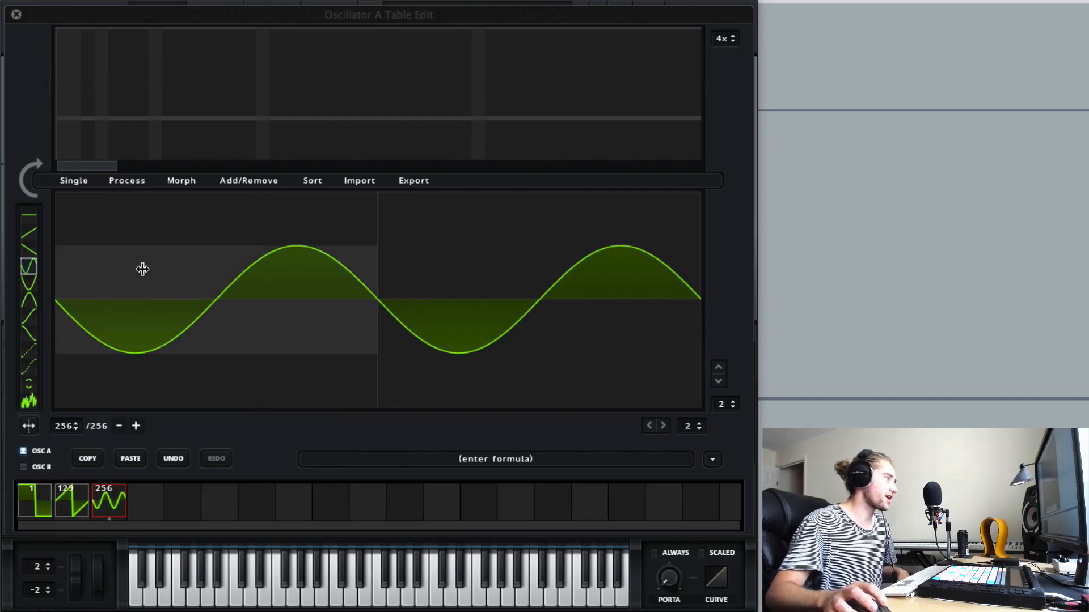
{"action": "left_click", "coordinate": [69, 181]}
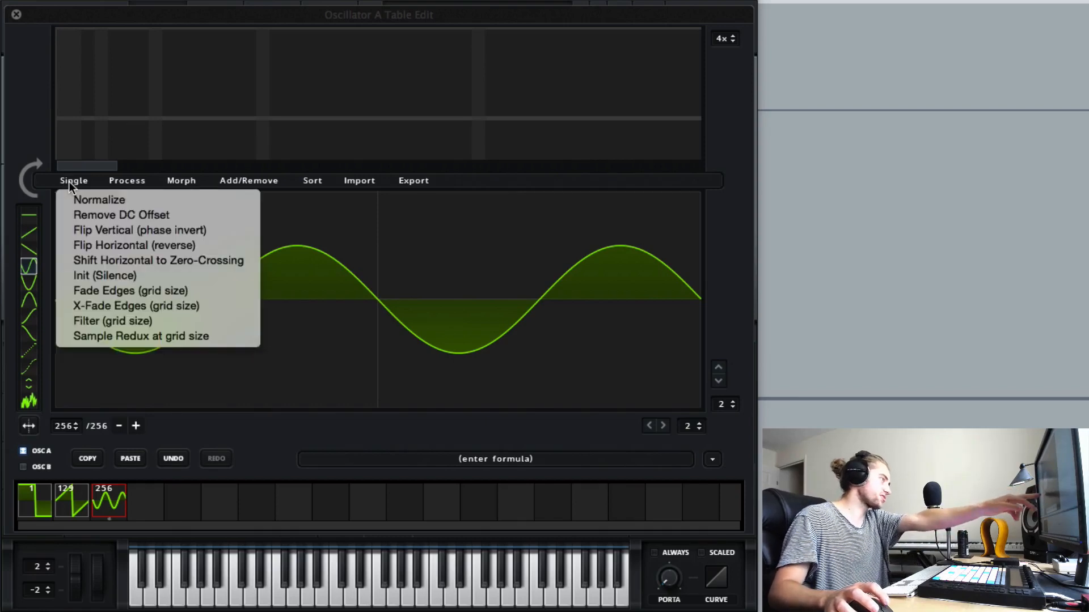
{"action": "left_click", "coordinate": [69, 181]}
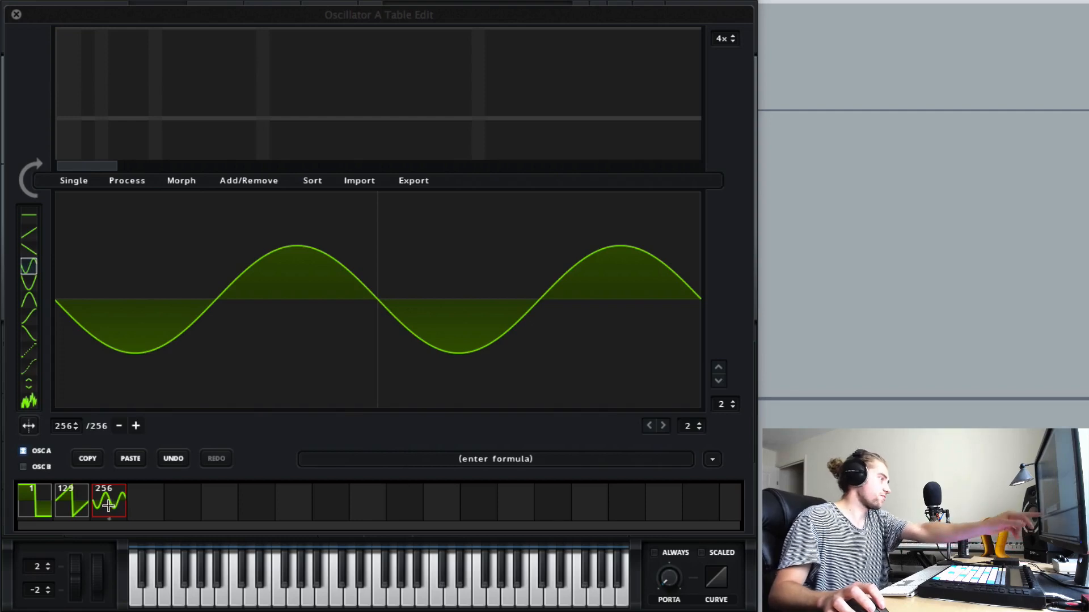
{"action": "left_click", "coordinate": [75, 182]}
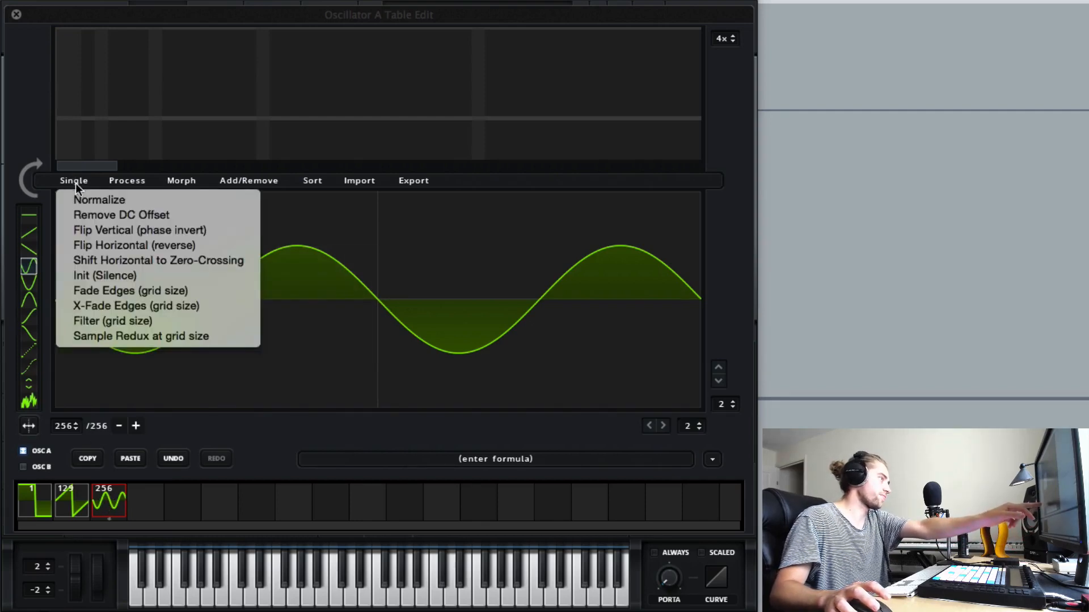
{"action": "left_click", "coordinate": [114, 230]}
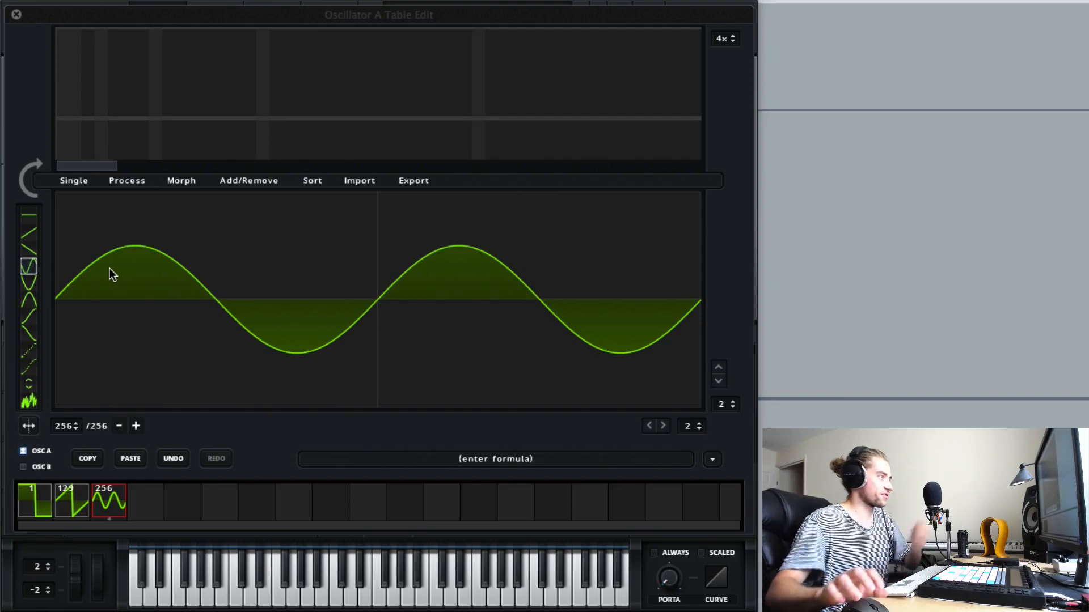
{"action": "left_click", "coordinate": [116, 180]}
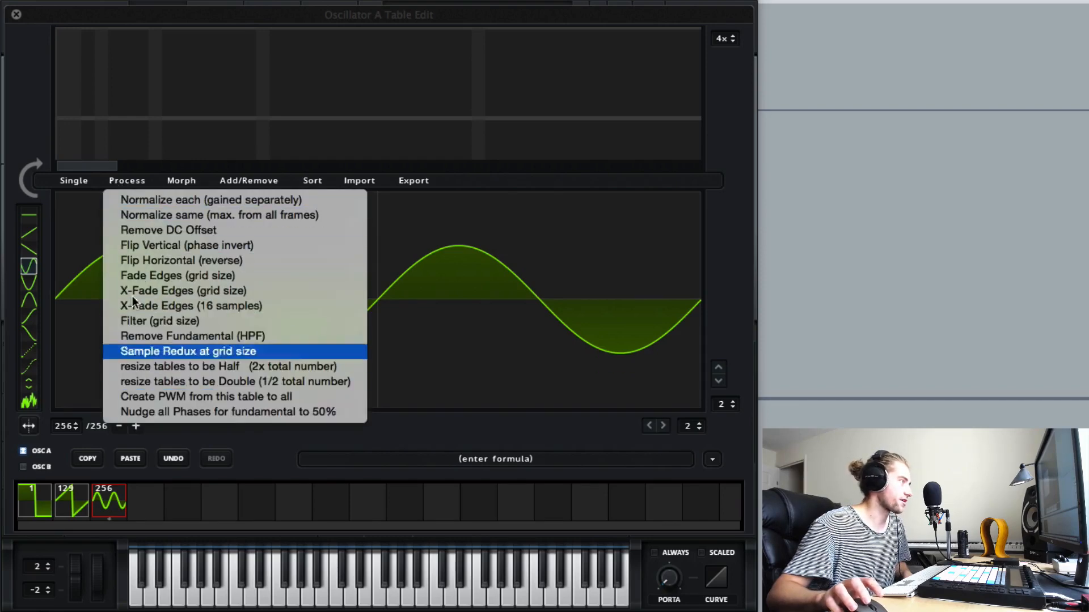
{"action": "left_click", "coordinate": [451, 184]}
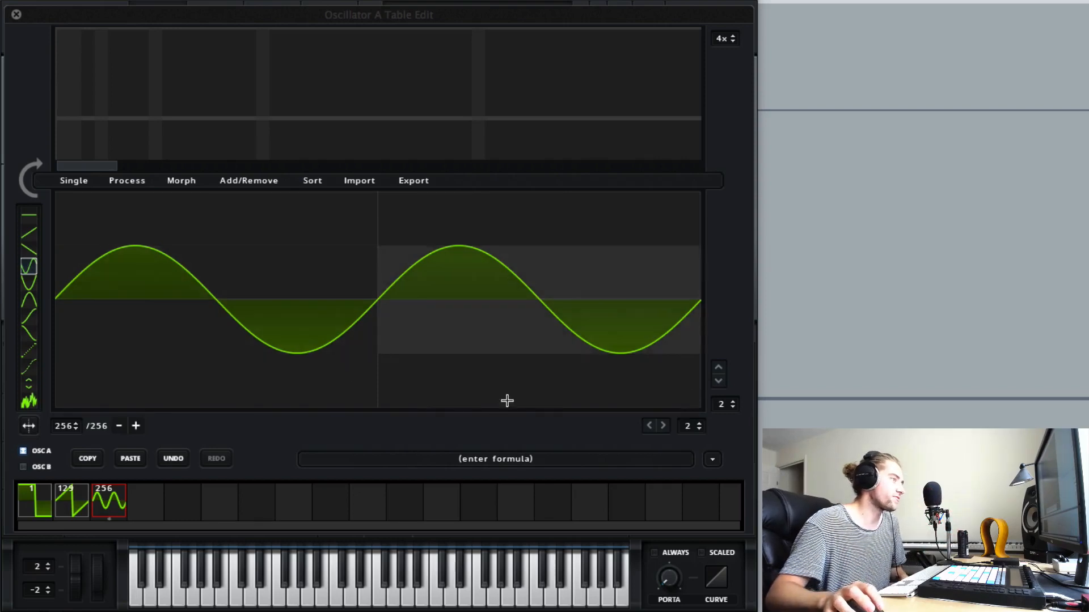
Step: Reset oscillator A's wavetable to a single default saw frame and set the drawing grid to 7 columns by 6 rows
{"action": "left_click", "coordinate": [244, 181]}
{"action": "left_click", "coordinate": [244, 197]}
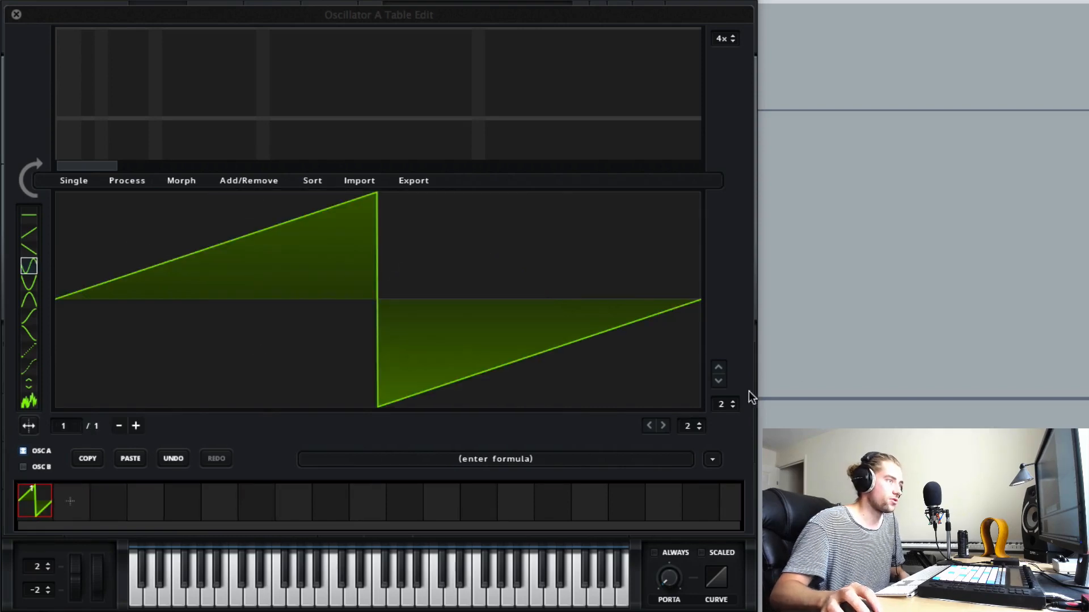
{"action": "left_click_drag", "start_coordinate": [732, 405], "coordinate": [729, 400]}
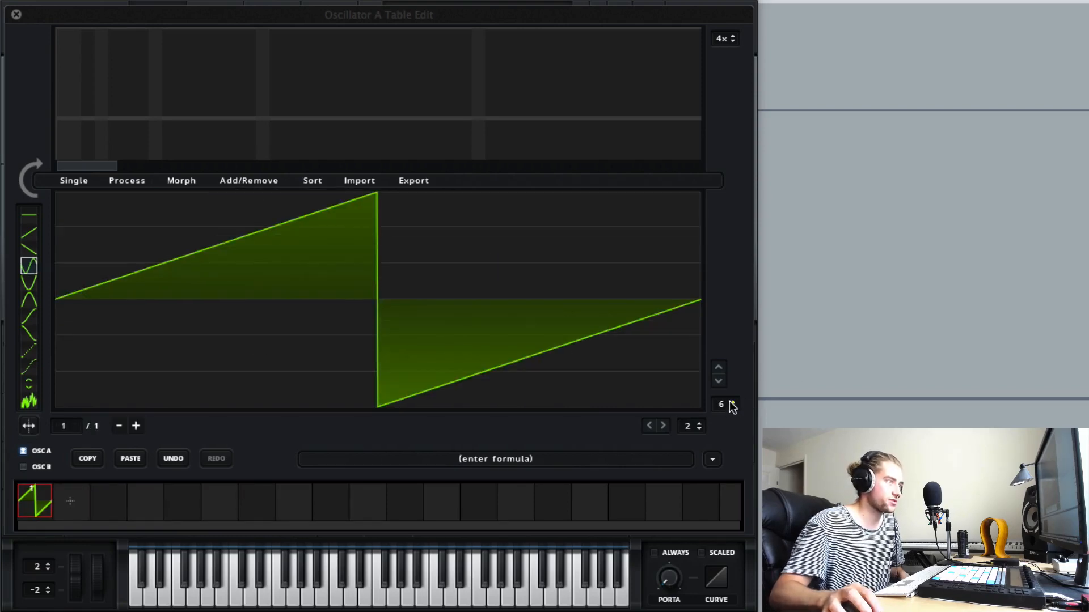
{"action": "scroll", "coordinate": [699, 425], "scroll_direction": "up", "scroll_amount": 5}
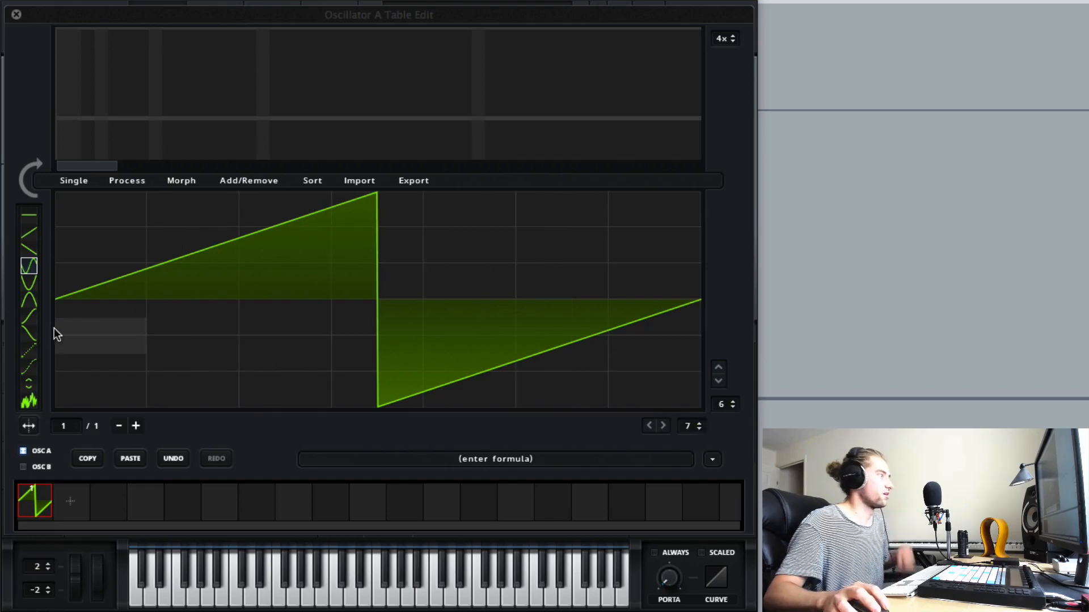
Step: Draw arches across the frame: fifth row in columns one and two, top row in three and four, second row in five, bottom row in six and seven
{"action": "left_click", "coordinate": [29, 300]}
{"action": "mouse_move", "coordinate": [96, 352]}
{"action": "left_mouse_down"}
{"action": "mouse_move", "coordinate": [159, 362]}
{"action": "mouse_move", "coordinate": [391, 215]}
{"action": "left_mouse_up"}
{"action": "mouse_move", "coordinate": [496, 226]}
{"action": "left_mouse_down"}
{"action": "mouse_move", "coordinate": [554, 382]}
{"action": "mouse_move", "coordinate": [635, 368]}
{"action": "left_mouse_up"}
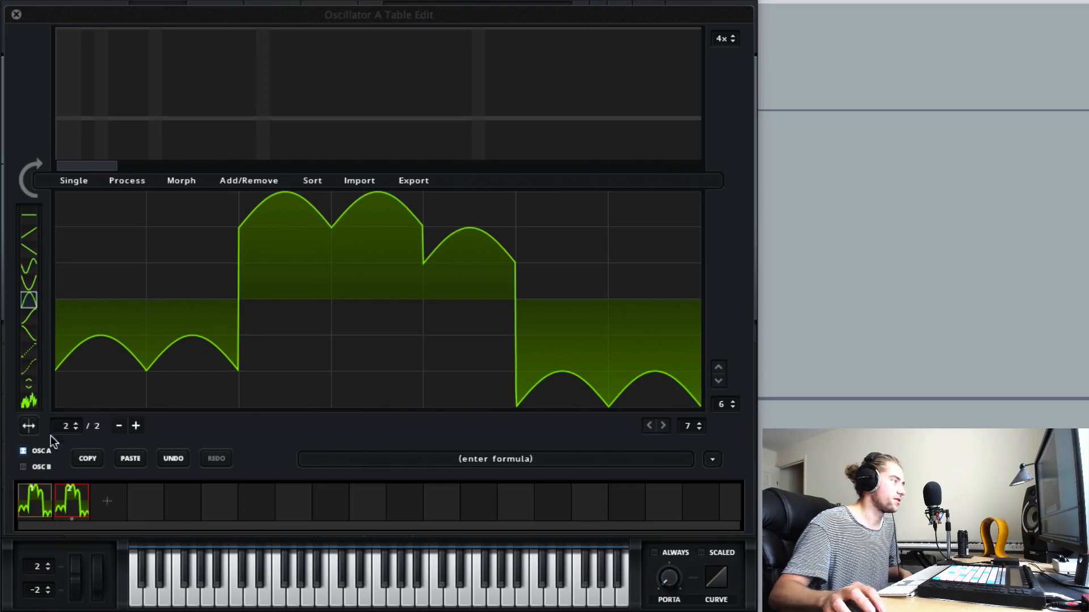
Step: Draw downward-starting sine cycles in frame 2: around the centre line in column two, slightly lower in three and four, high in five to seven
{"action": "left_click", "coordinate": [29, 267]}
{"action": "left_click_drag", "start_coordinate": [175, 278], "coordinate": [675, 243]}
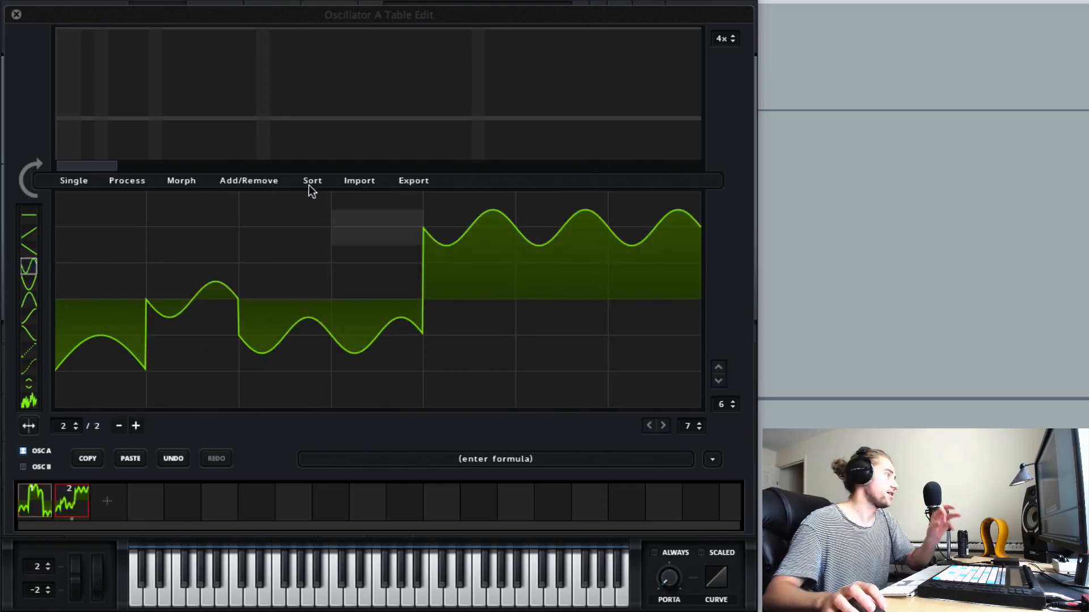
Step: Morph the two frames using Morph - Spectral (zero fund.phase) and sweep oscillator A's WT Pos between frames 1 and 256
{"action": "left_click", "coordinate": [173, 184]}
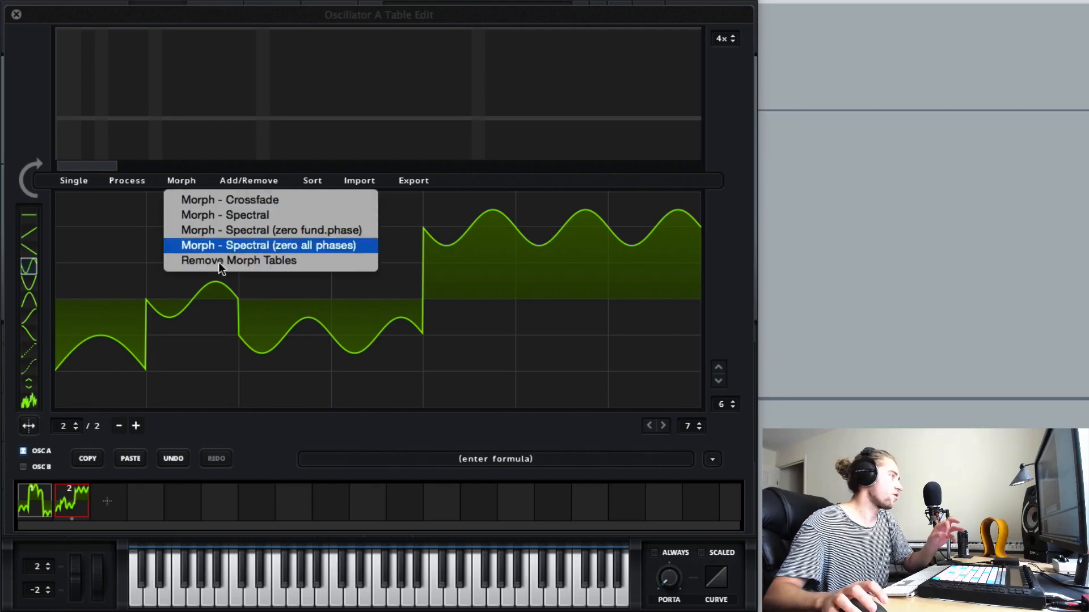
{"action": "left_click", "coordinate": [218, 234]}
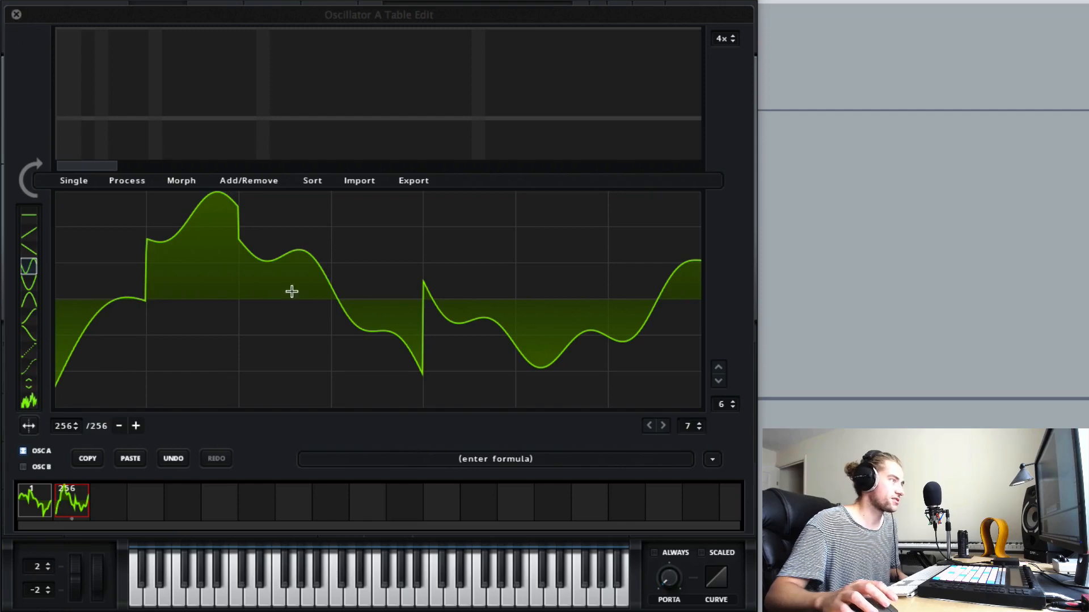
{"action": "left_click", "coordinate": [17, 14]}
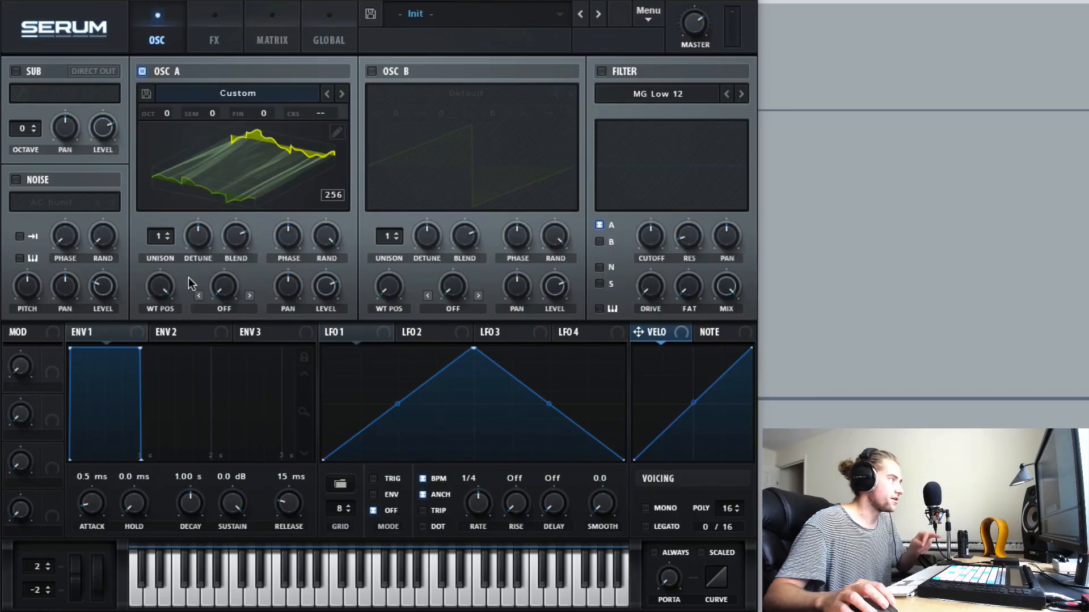
{"action": "left_click_drag", "start_coordinate": [160, 287], "coordinate": [161, 343]}
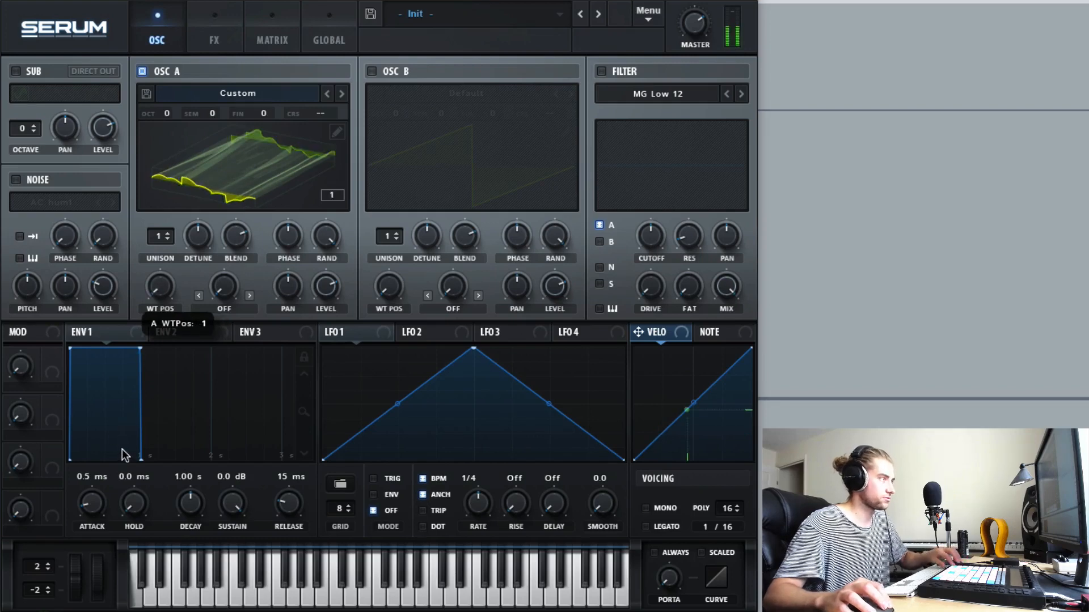
{"action": "left_click_drag", "start_coordinate": [122, 450], "coordinate": [820, 133]}
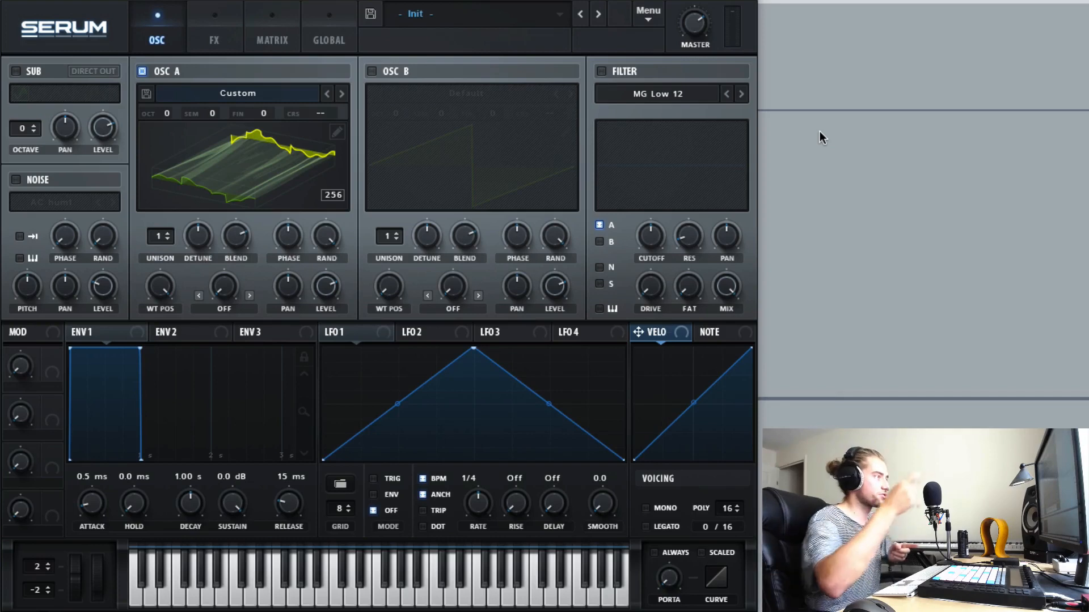